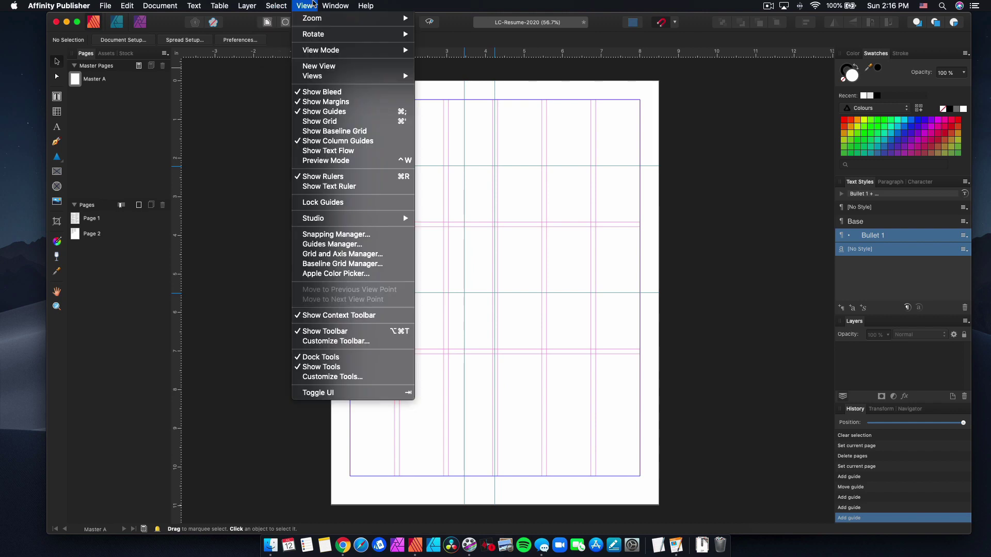
Open the Guides Manager and set the off-center vertical guide's position to 5 in.
click(322, 245)
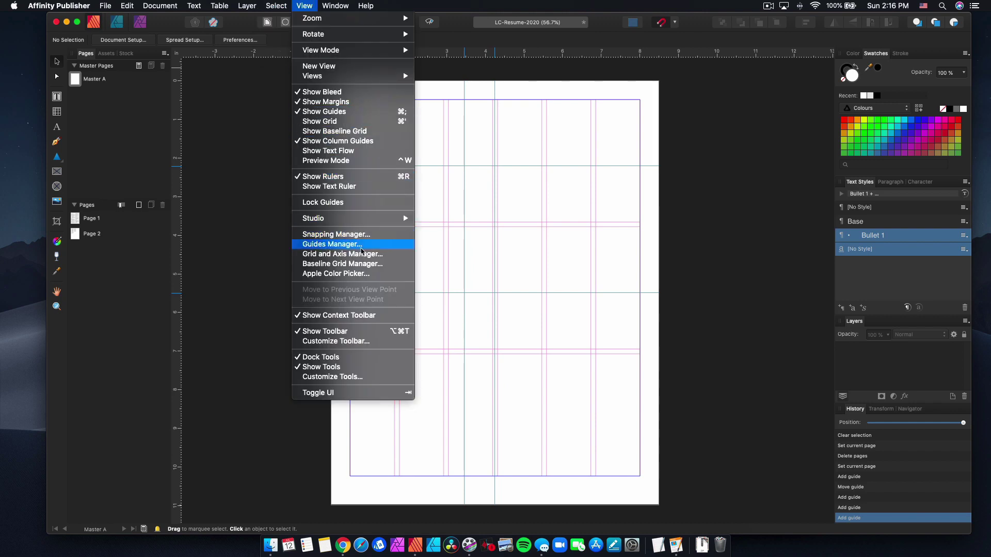
drag(469, 249, 467, 250)
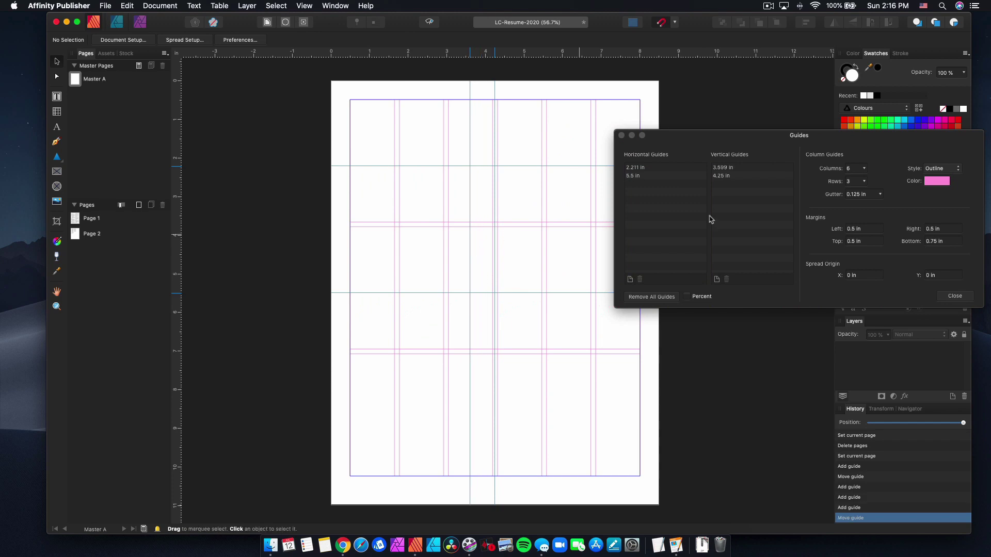
click(724, 169)
double_click(725, 169)
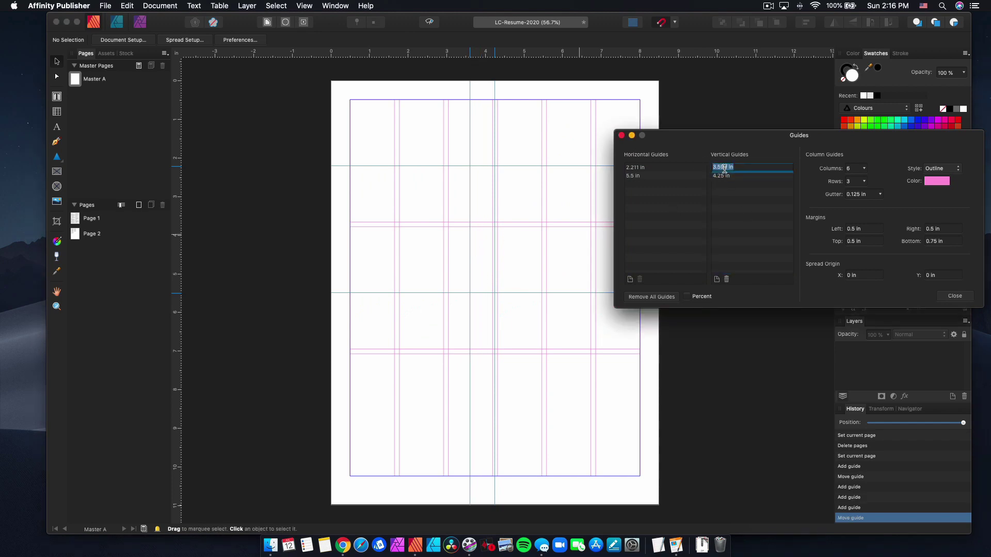
text(5)
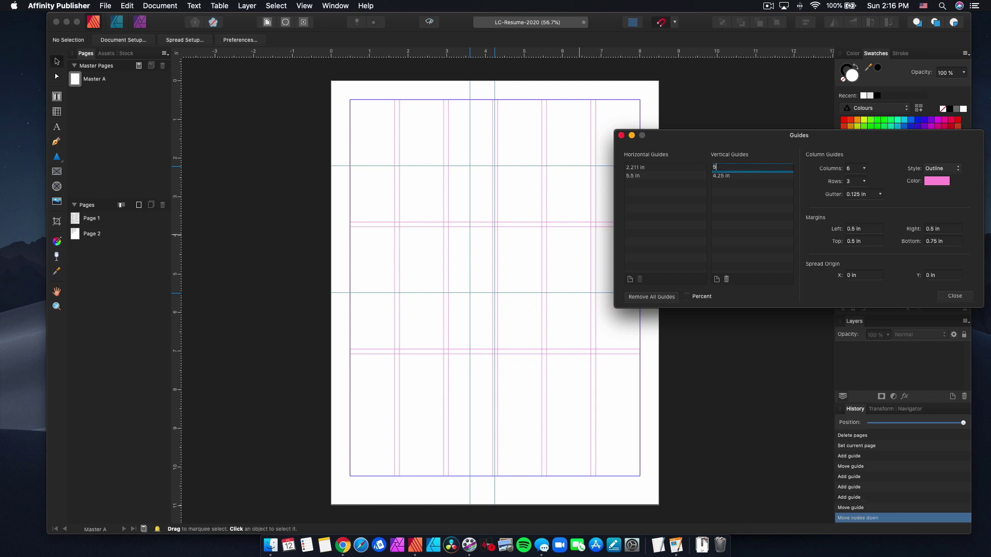
key(Return)
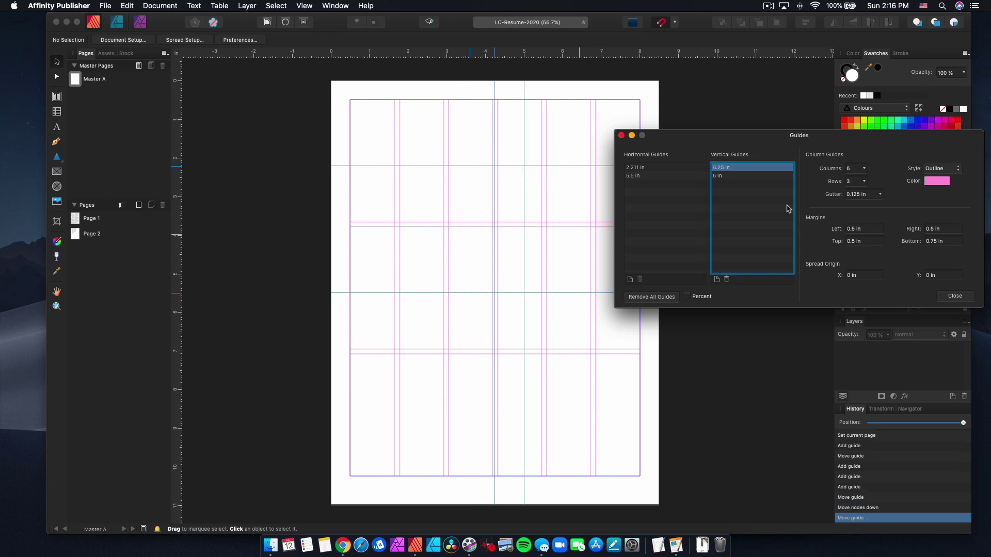
Remove the 4.25 in vertical guide and move the remaining vertical guide to the page center at 4.25 in.
click(726, 280)
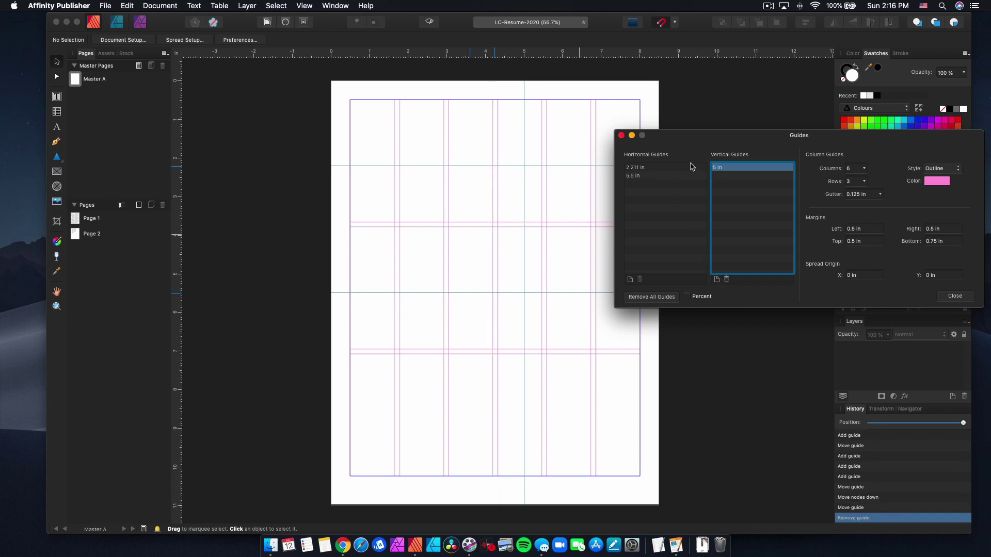
click(467, 293)
drag(524, 261, 494, 269)
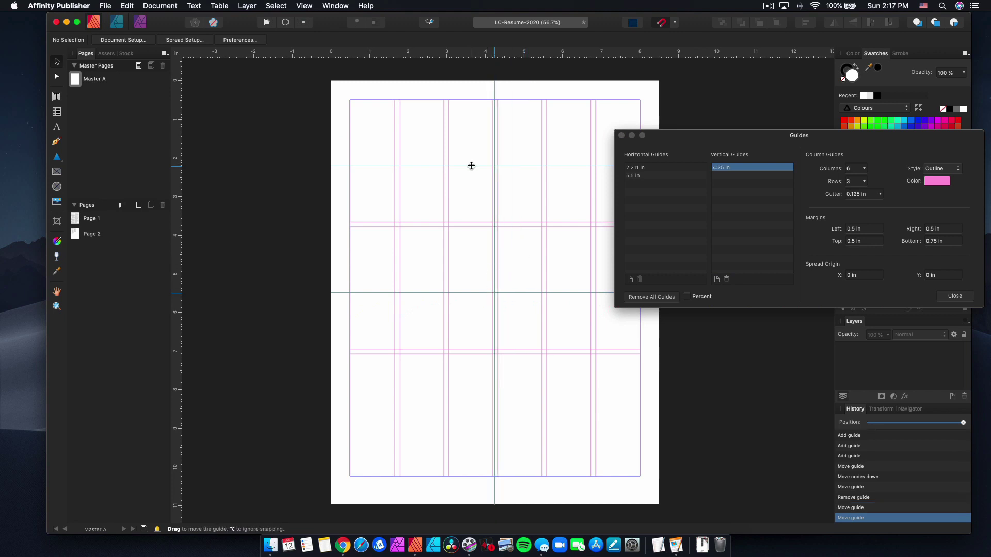
Move the upper horizontal guide up to about 1.7 in and remove it from the horizontal guides.
drag(471, 166, 494, 146)
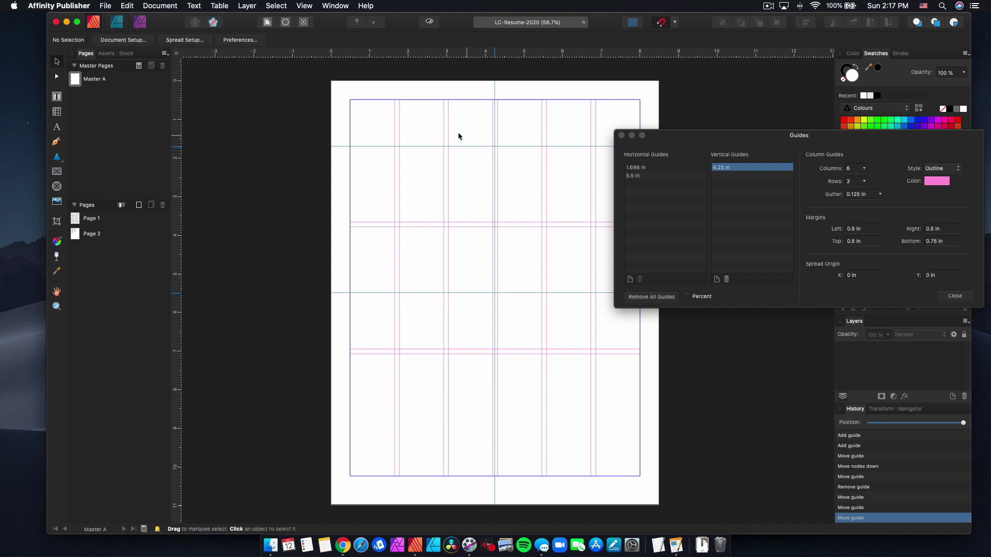
click(646, 169)
click(650, 170)
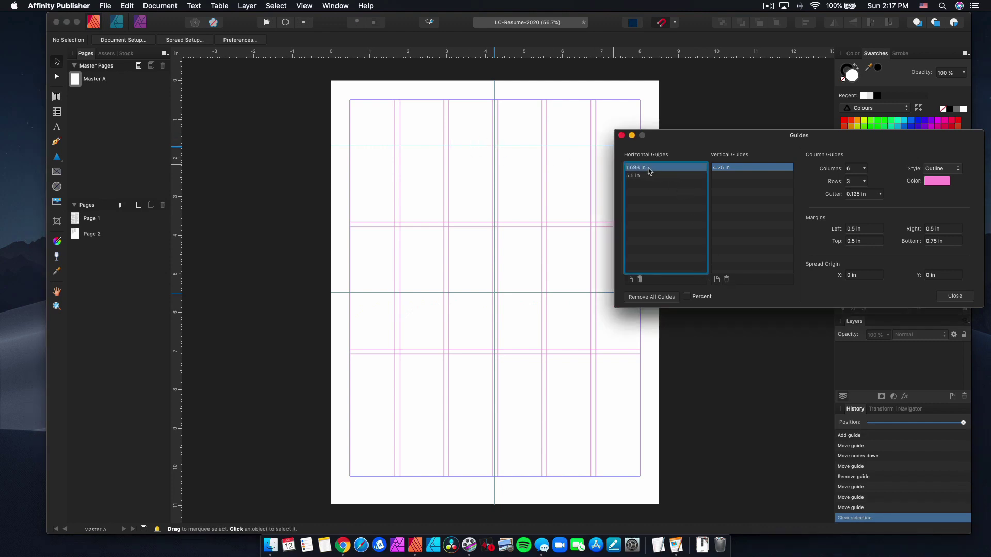
click(639, 279)
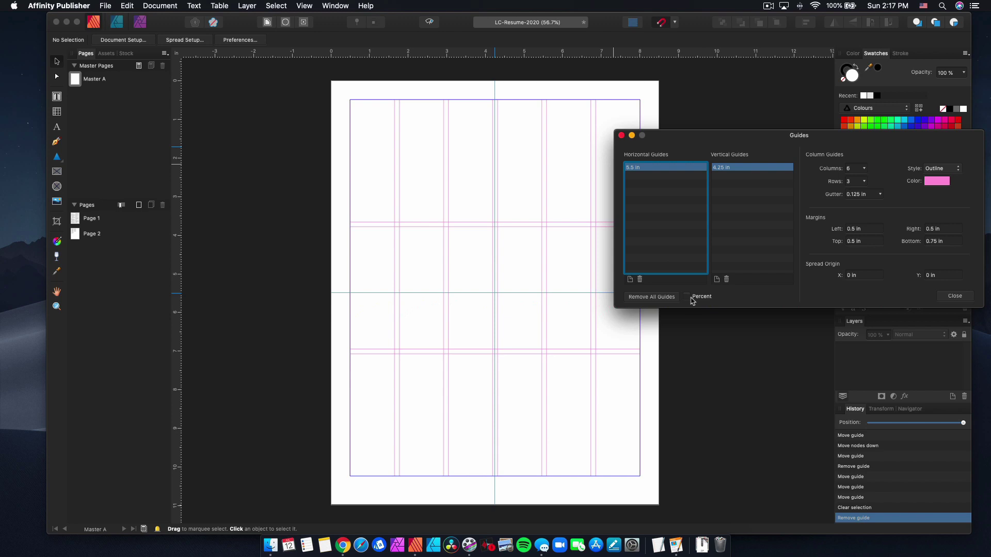
Review the column guide, gutter and margin settings in the Guides dialog and close it.
drag(744, 135, 475, 298)
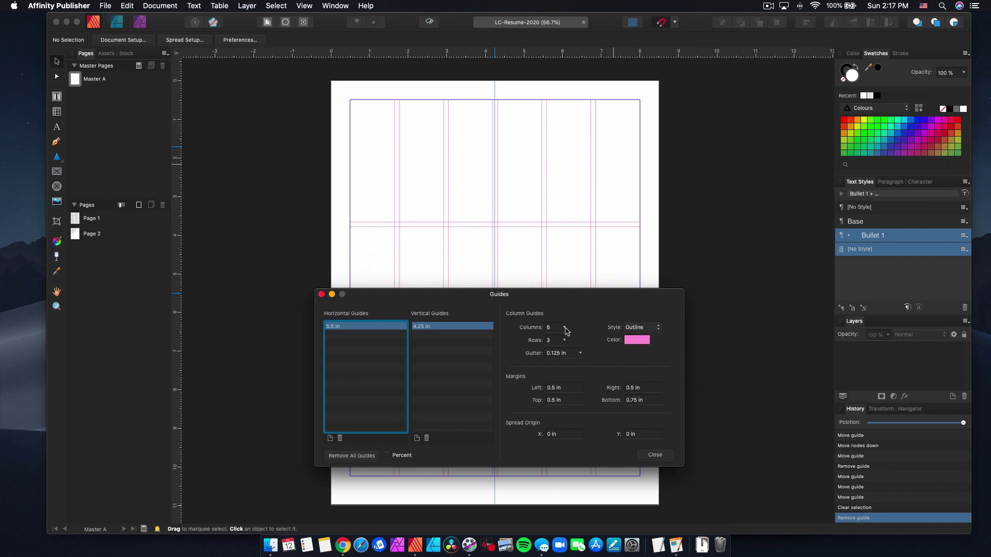
mouse_move(593, 293)
mouse_down()
mouse_move(580, 285)
mouse_move(588, 282)
mouse_up()
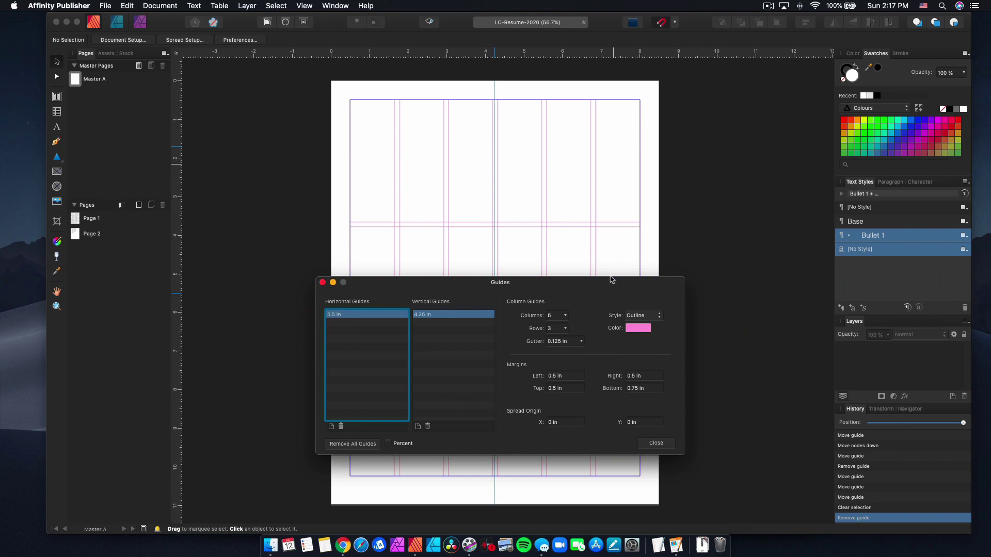
drag(605, 285, 612, 196)
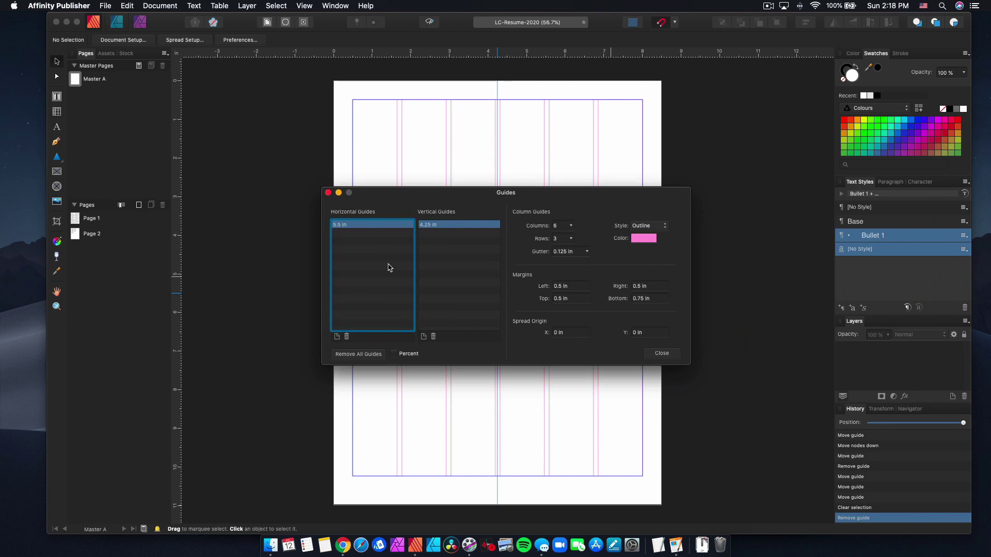
click(329, 193)
Examine the guides on pages 1 and 2 and select the three-column text frame on page 2.
click(92, 218)
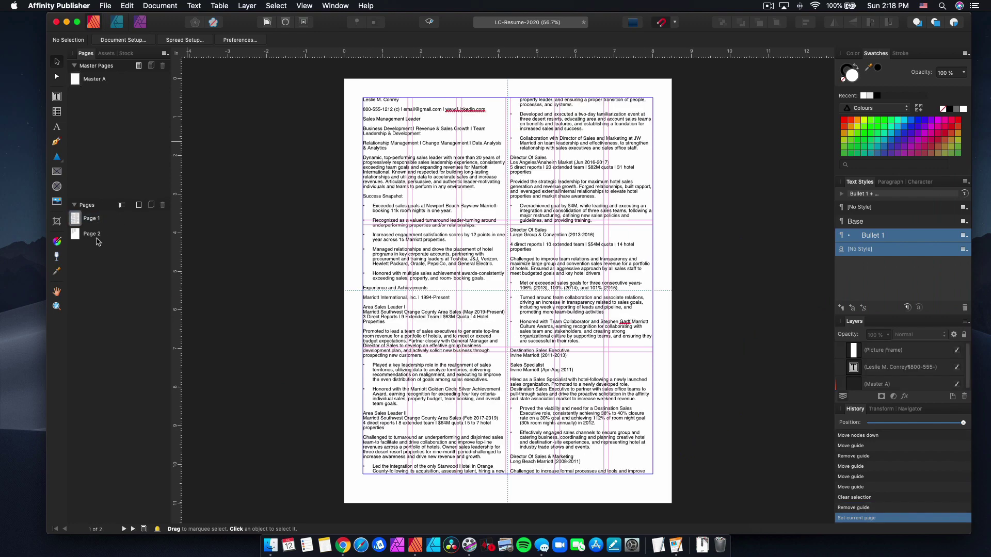
scroll(503, 279, up, 1)
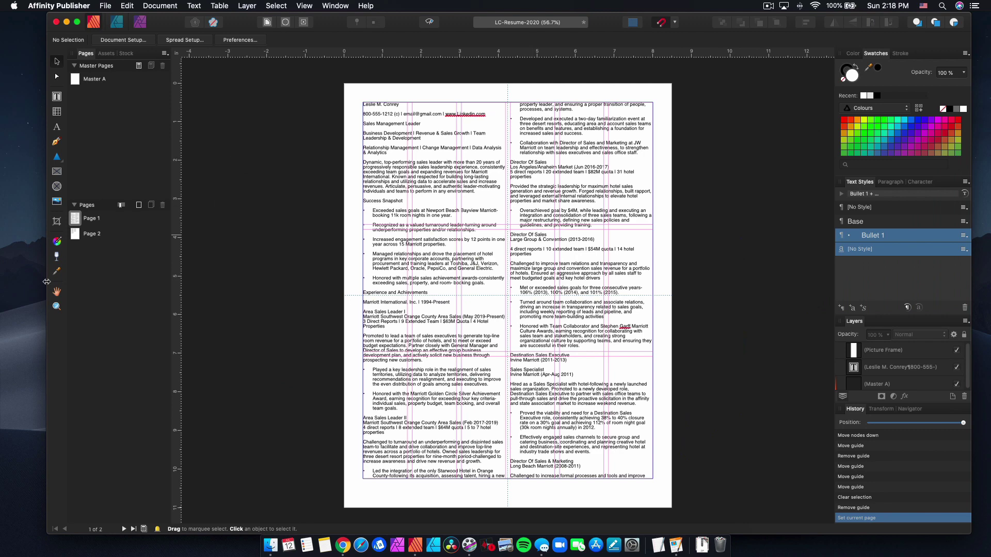
click(119, 236)
scroll(547, 238, down, 2)
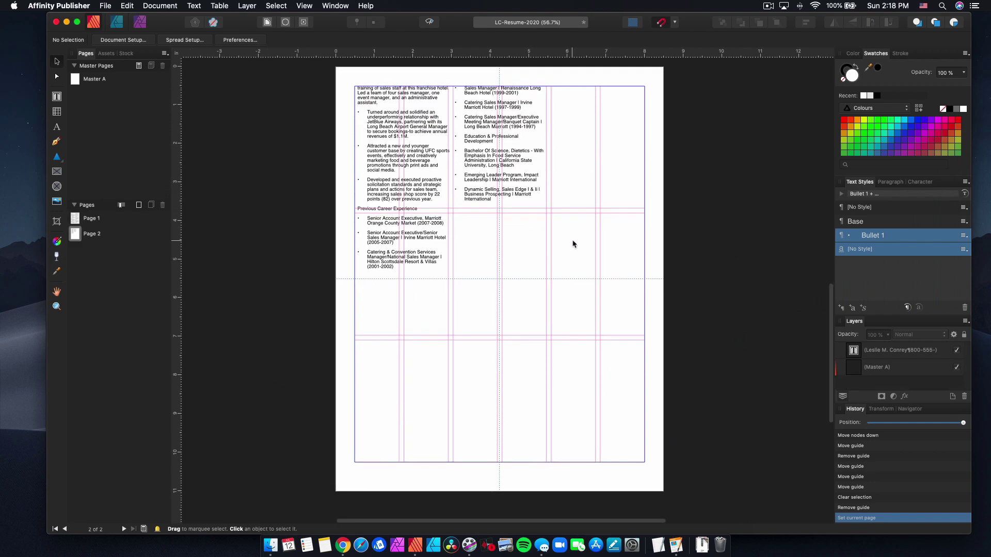
click(474, 165)
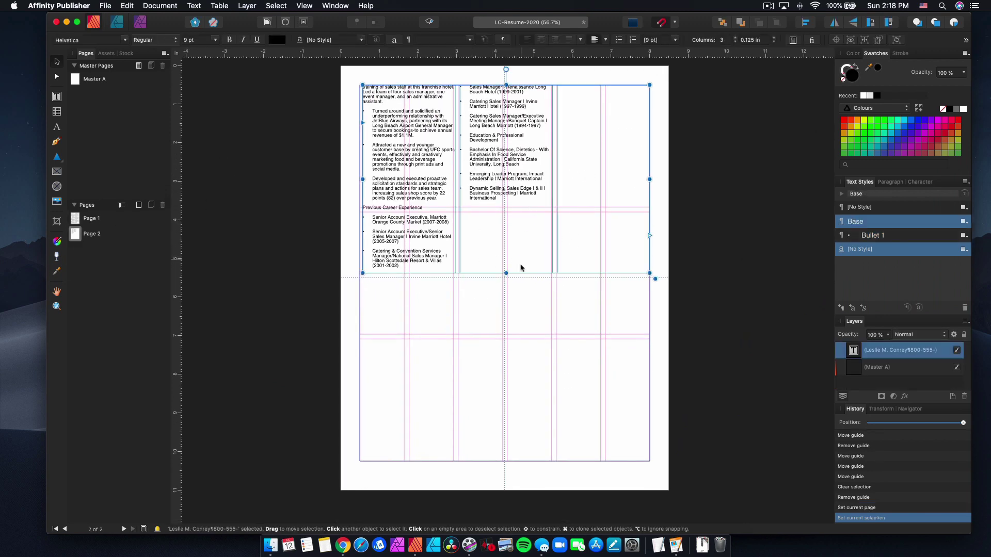
Align the left edge of the two-column text frame on page 1 with the left margin.
click(93, 218)
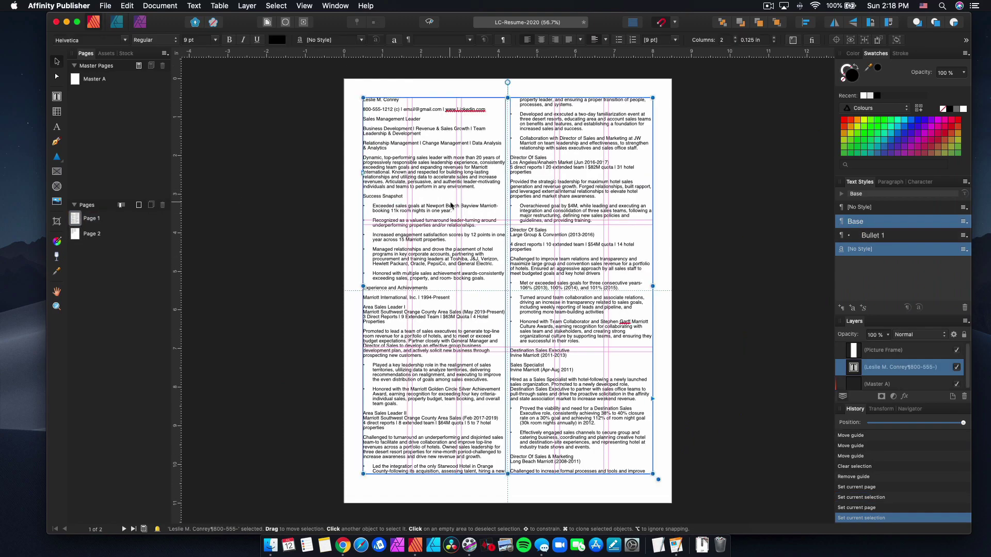
click(488, 190)
drag(290, 286, 363, 286)
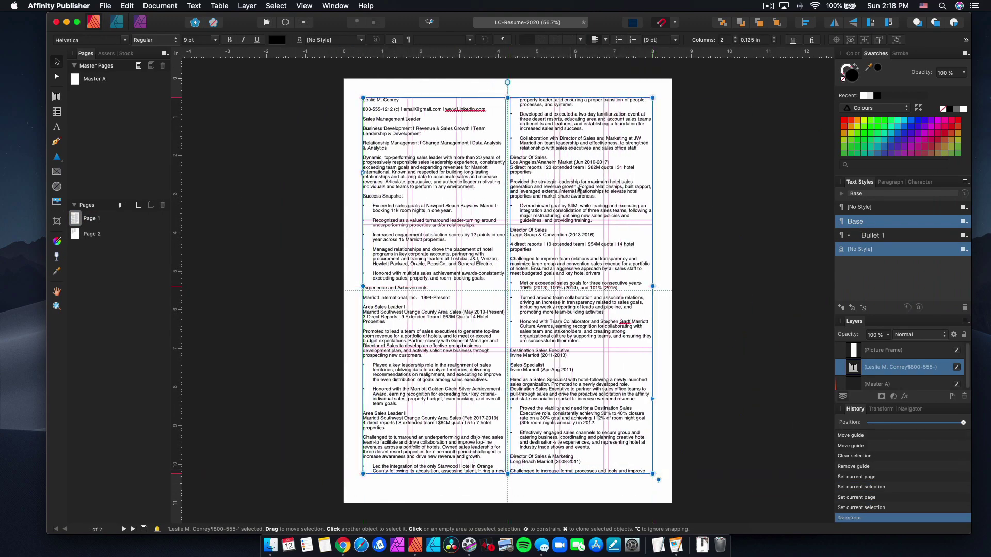
Shift the three-column text frame on page 2 slightly so it sits centered between the side margins.
click(87, 235)
click(480, 242)
mouse_move(480, 243)
mouse_down()
mouse_move(472, 255)
mouse_move(477, 240)
mouse_up()
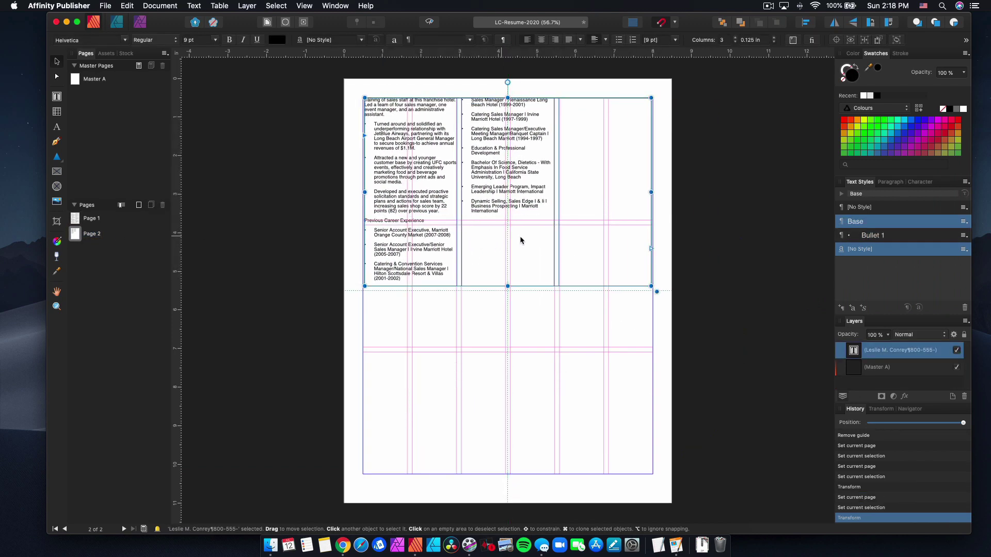
Delete the empty picture frame on the pasteboard beside page 1.
scroll(520, 338, up, 8)
scroll(549, 276, up, 7)
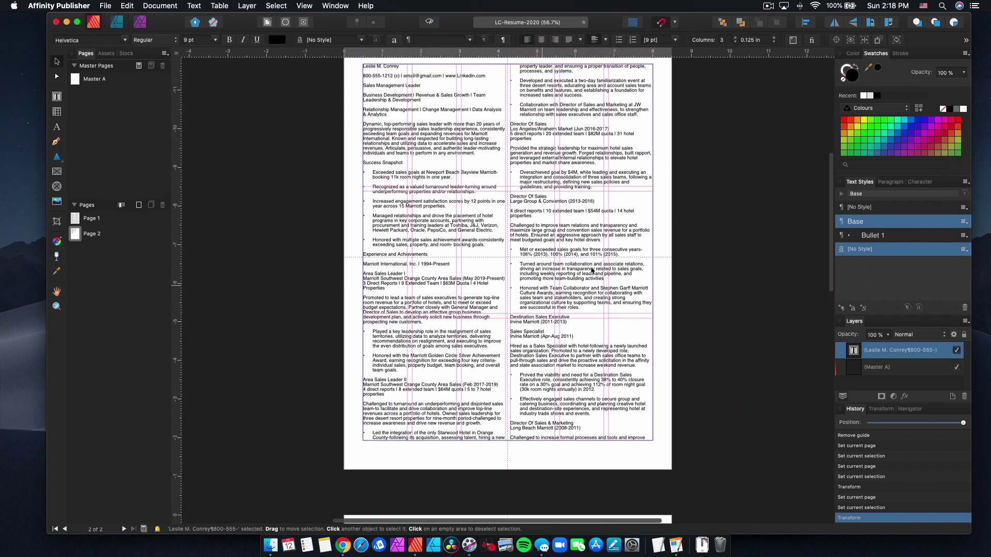
click(752, 256)
click(752, 256)
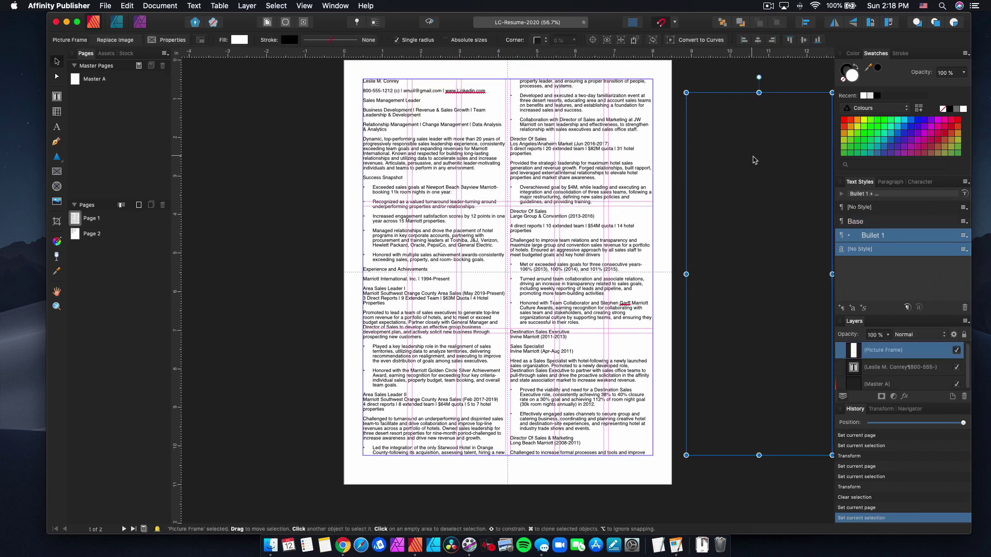
key(Delete)
click(304, 6)
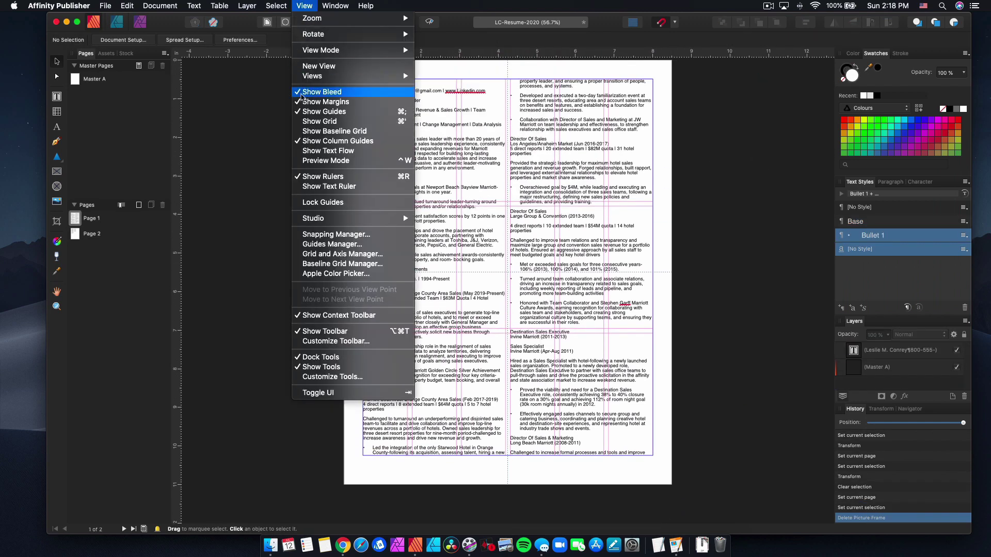
click(347, 244)
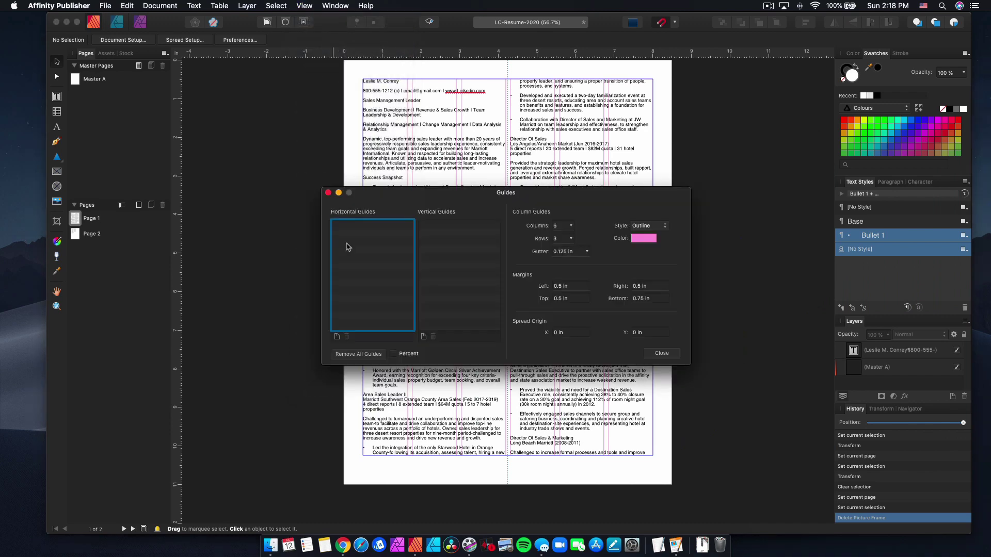
click(335, 193)
Hide the column guides and check the layout of both resume pages without them.
click(303, 7)
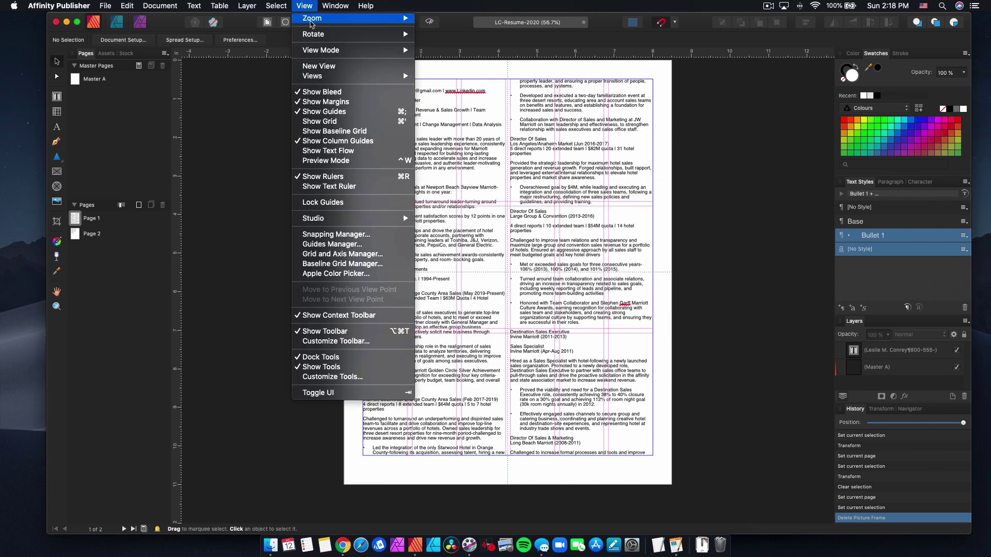
click(335, 144)
scroll(298, 136, right, 1)
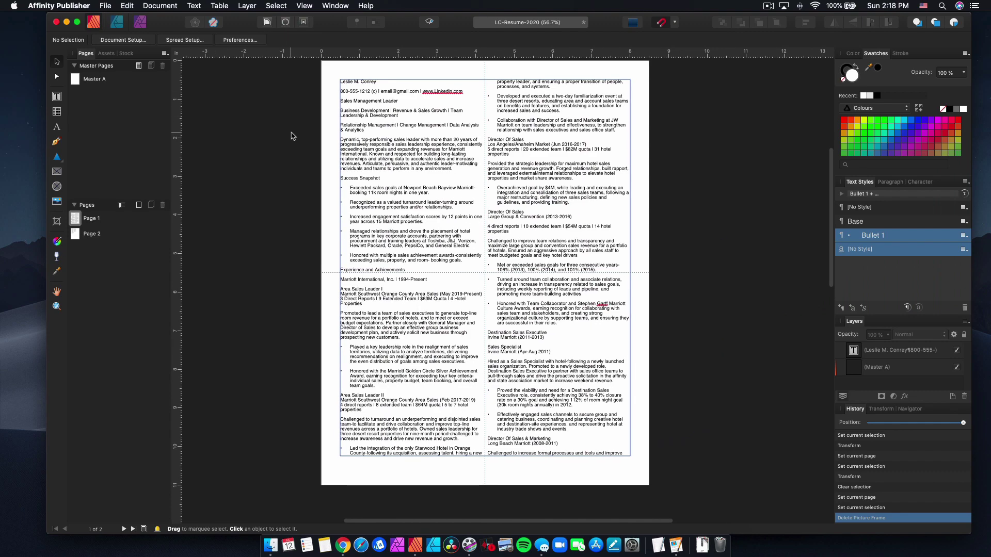
scroll(690, 230, down, 3)
scroll(690, 230, down, 7)
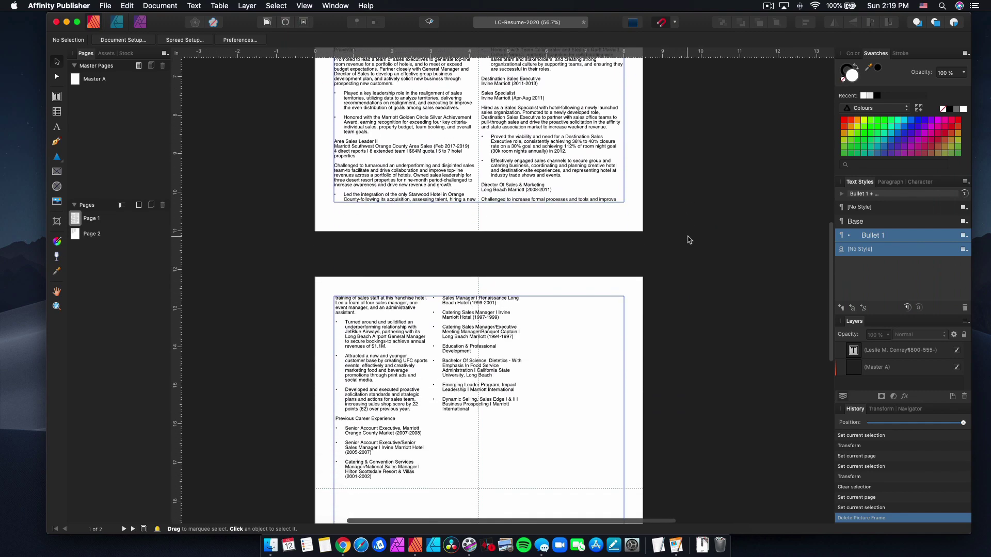
scroll(680, 243, up, 20)
scroll(680, 242, down, 8)
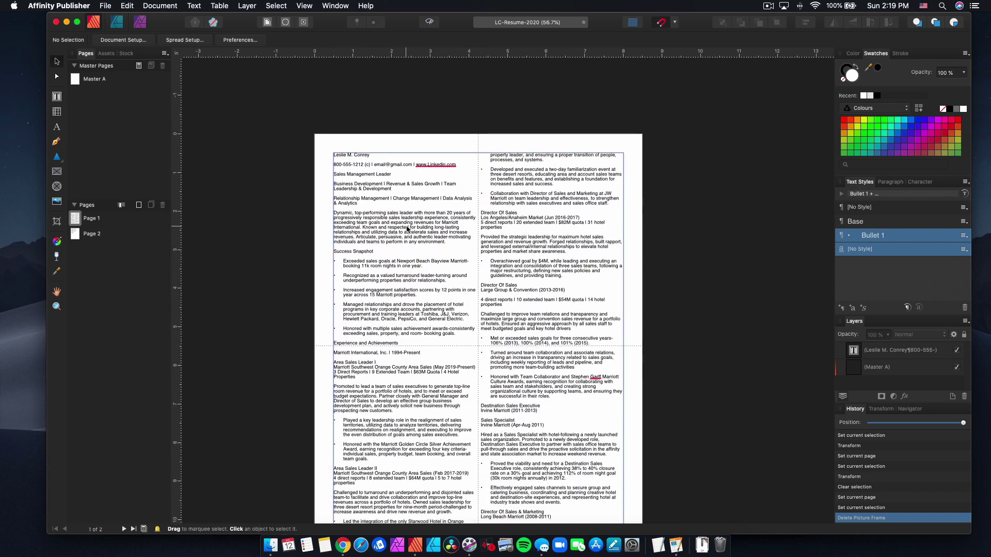
Detach the Text Styles panel, place it beside the enlarged page 1 text, and make it taller.
key(z)
click(362, 282)
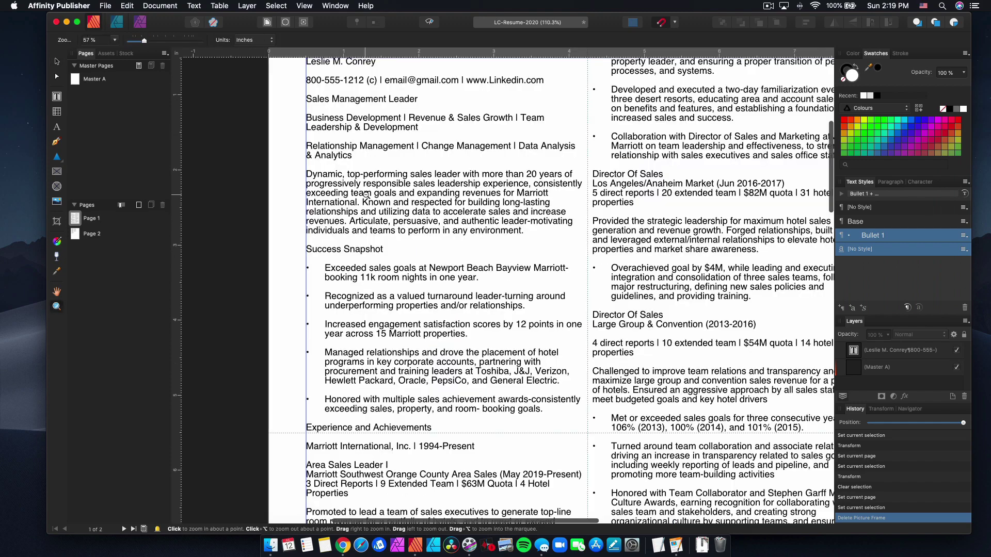
drag(860, 181, 699, 85)
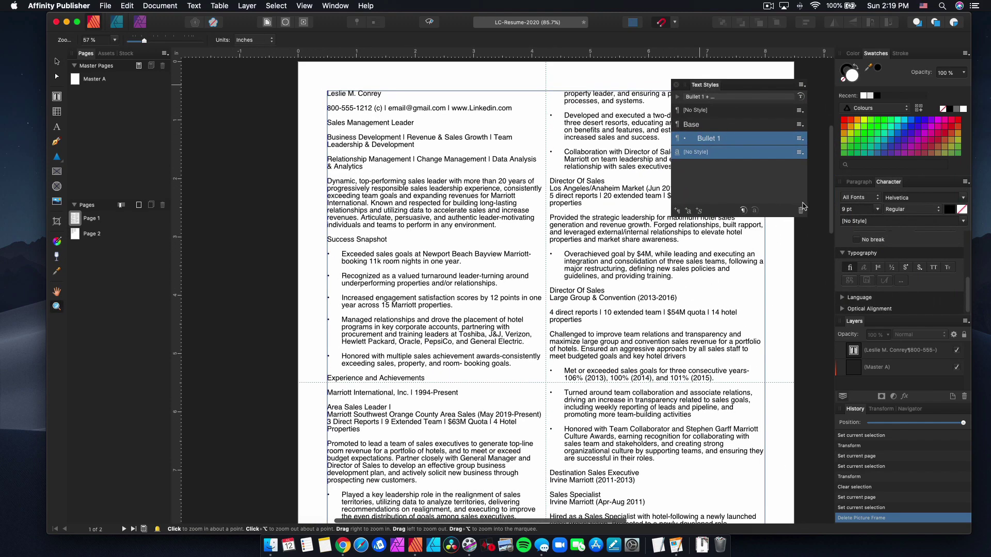
drag(787, 216, 797, 447)
scroll(541, 75, right, 5)
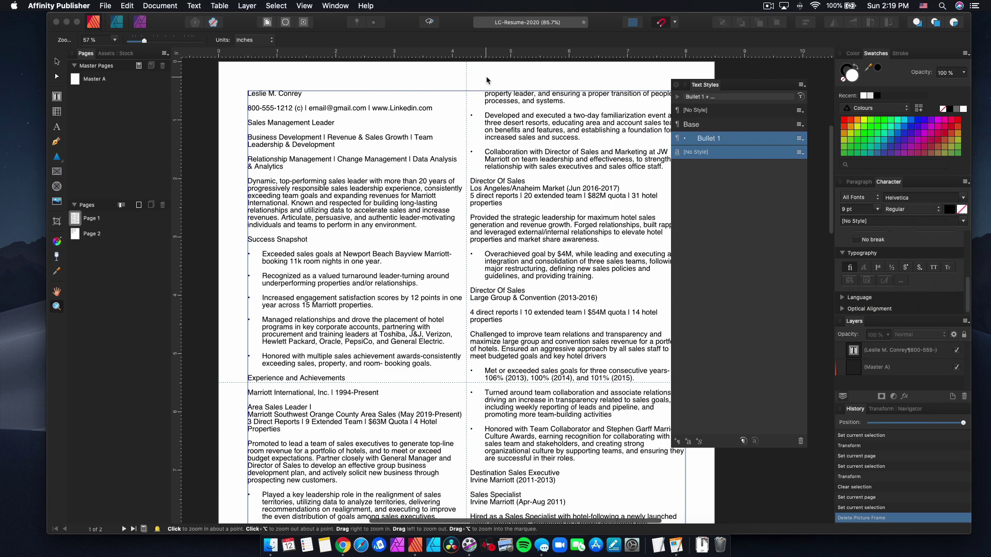
scroll(487, 80, right, 2)
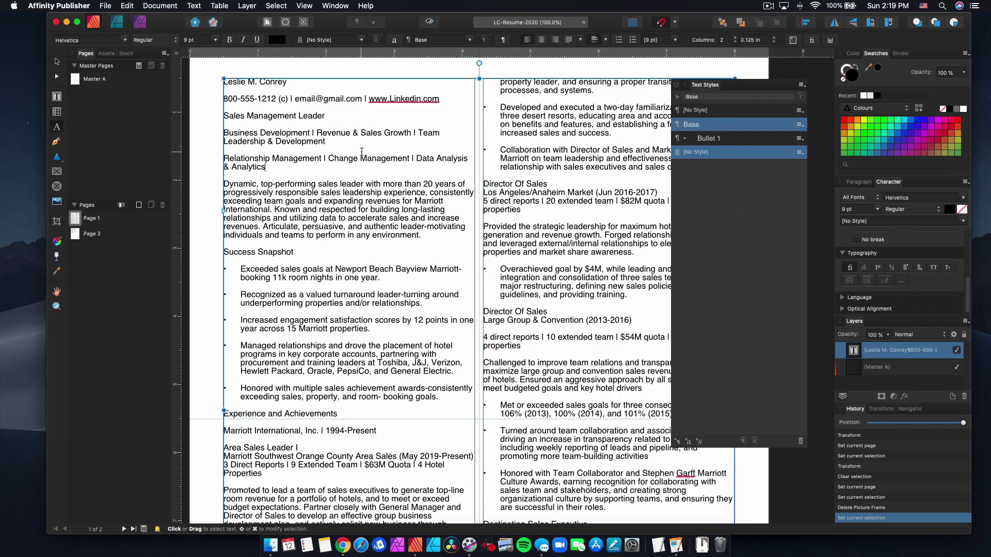
Select the "Relationship Management" line and the first Success Snapshot bullet to check which text styles they use.
triple_click(362, 153)
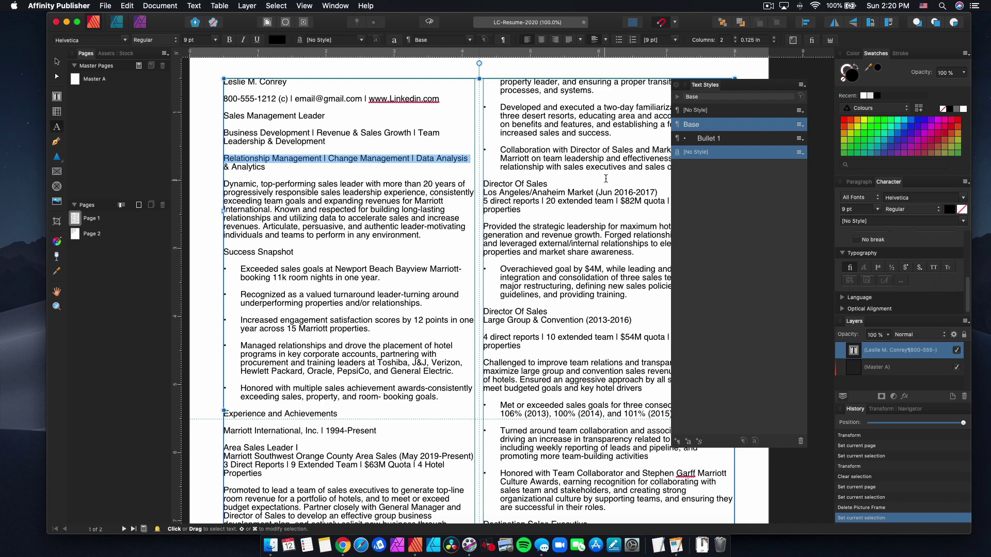
triple_click(316, 273)
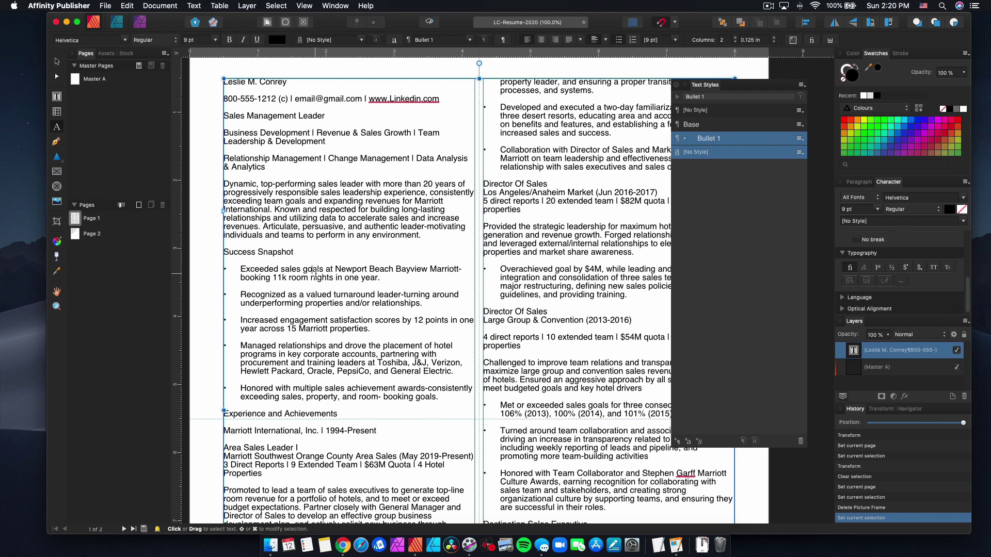
click(722, 178)
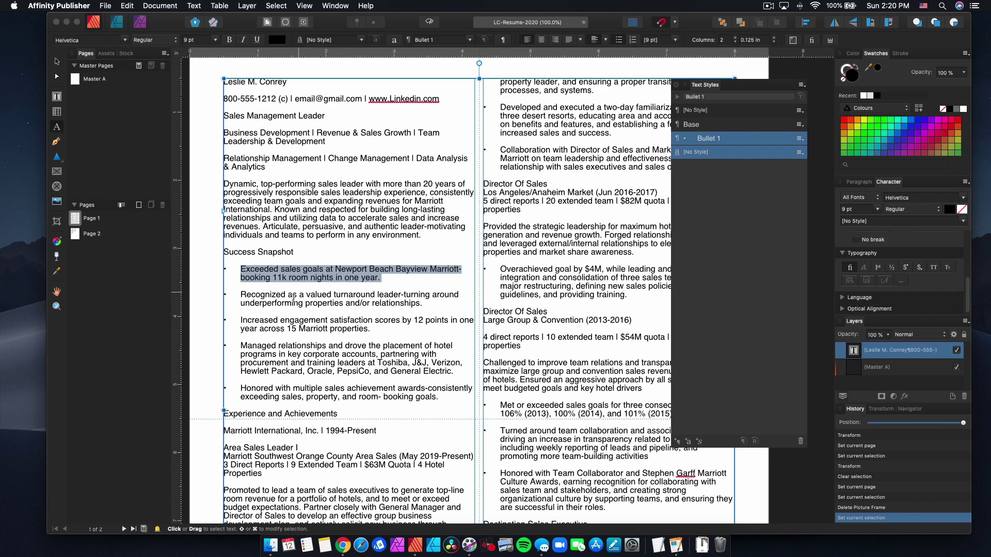
Select the first Success Snapshot bullet again to check the text style applied to it.
scroll(314, 282, down, 2)
click(296, 343)
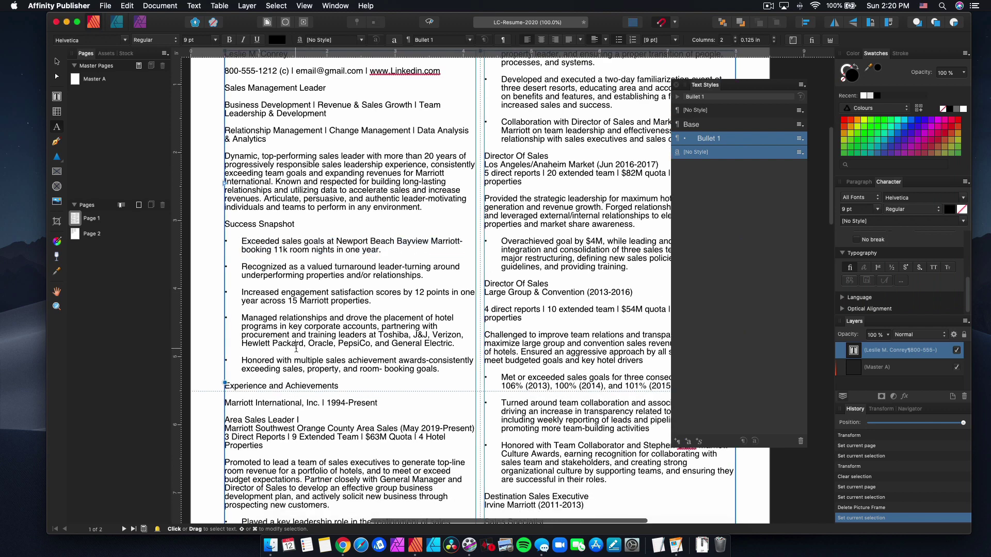
scroll(308, 305, down, 1)
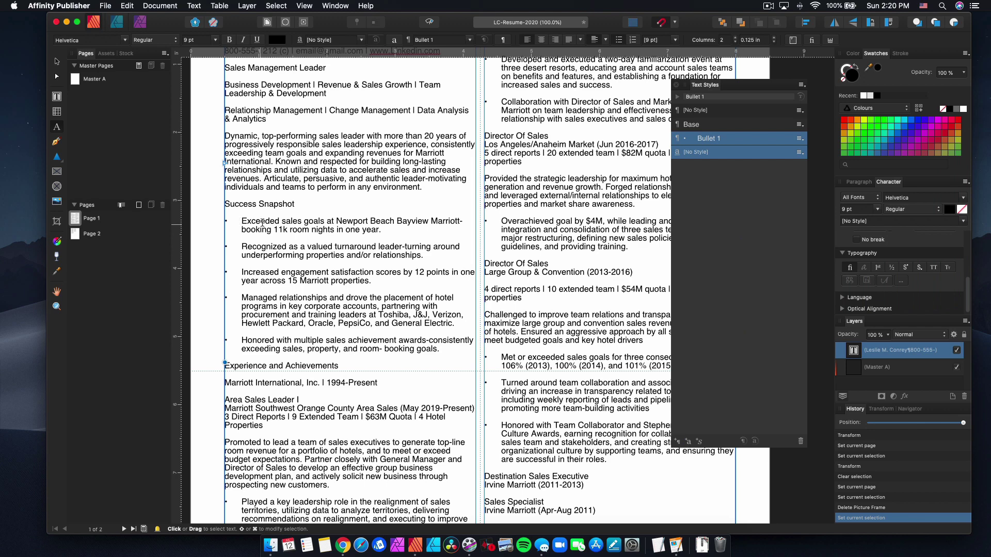
triple_click(312, 223)
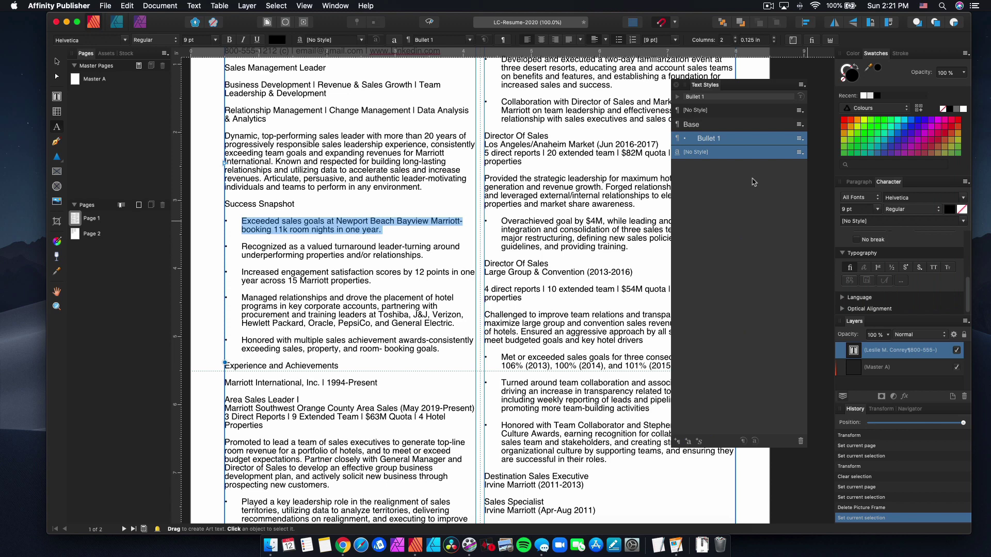
Shift the Text Styles panel slightly, and with the text deselected choose the [No Style] character style.
drag(747, 86, 740, 79)
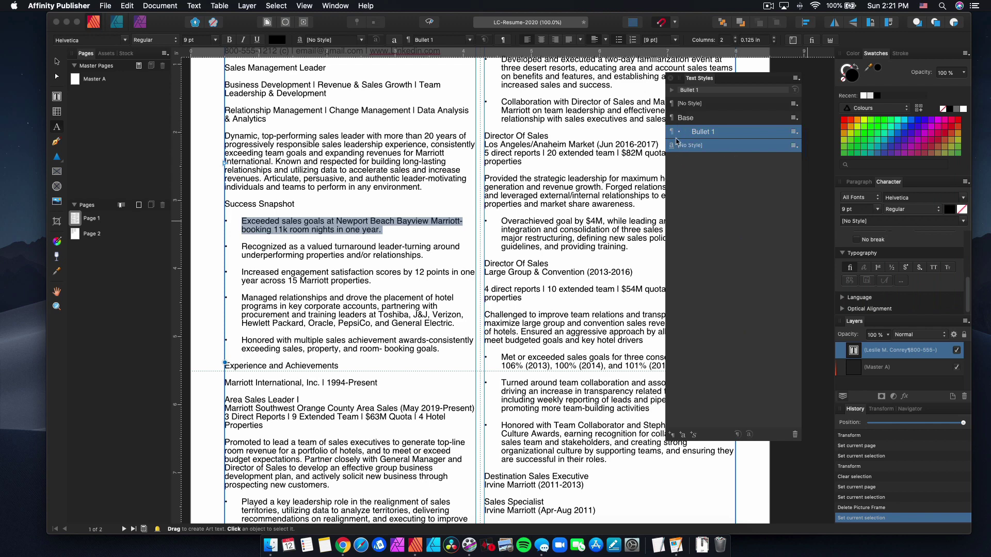
key(Escape)
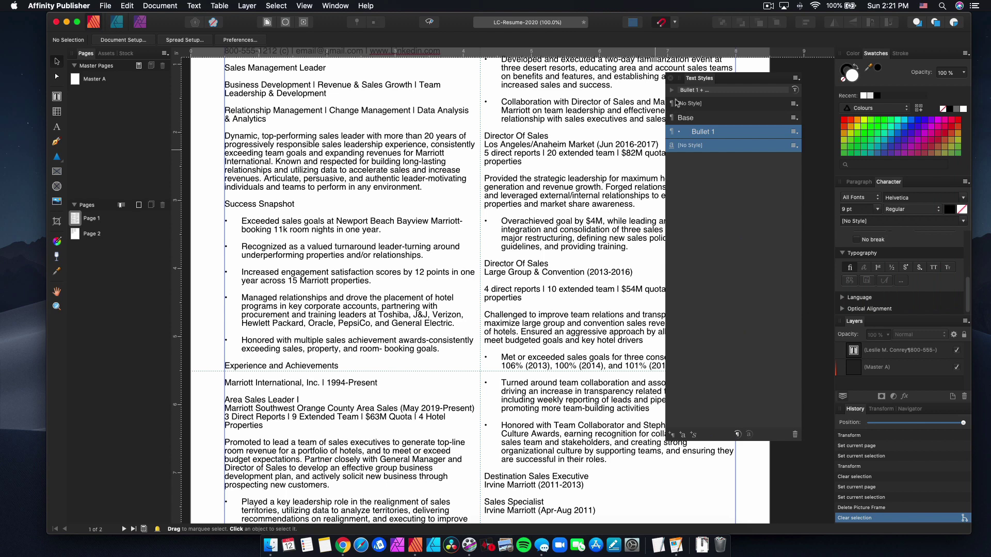
click(673, 150)
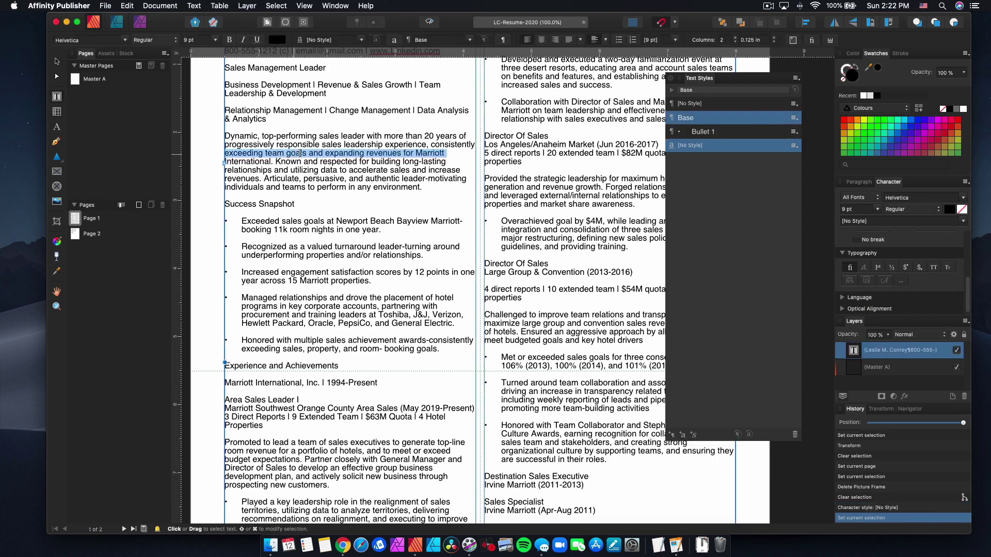
Select the summary paragraph starting "Dynamic, top-performing sales leader" to examine which text style it uses.
triple_click(306, 137)
click(306, 137)
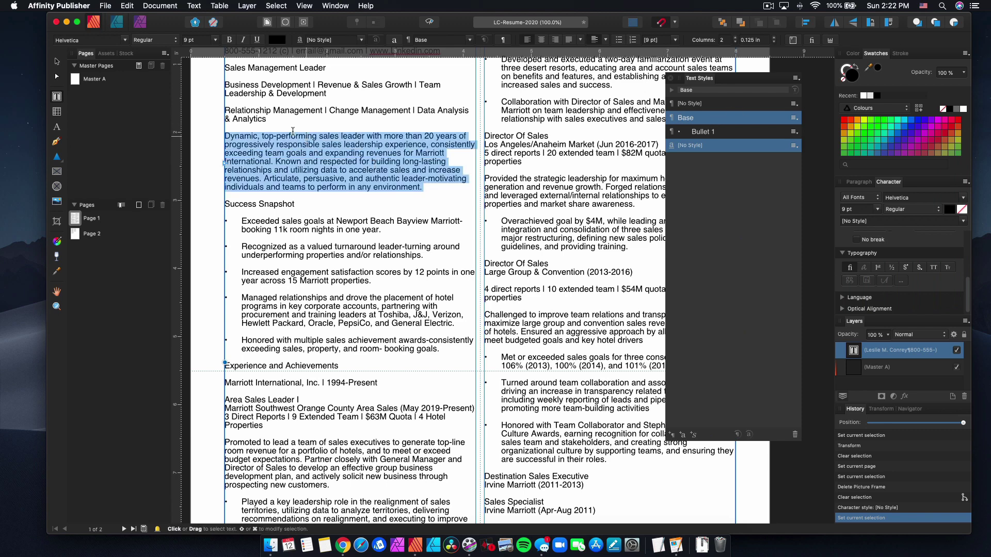
triple_click(227, 135)
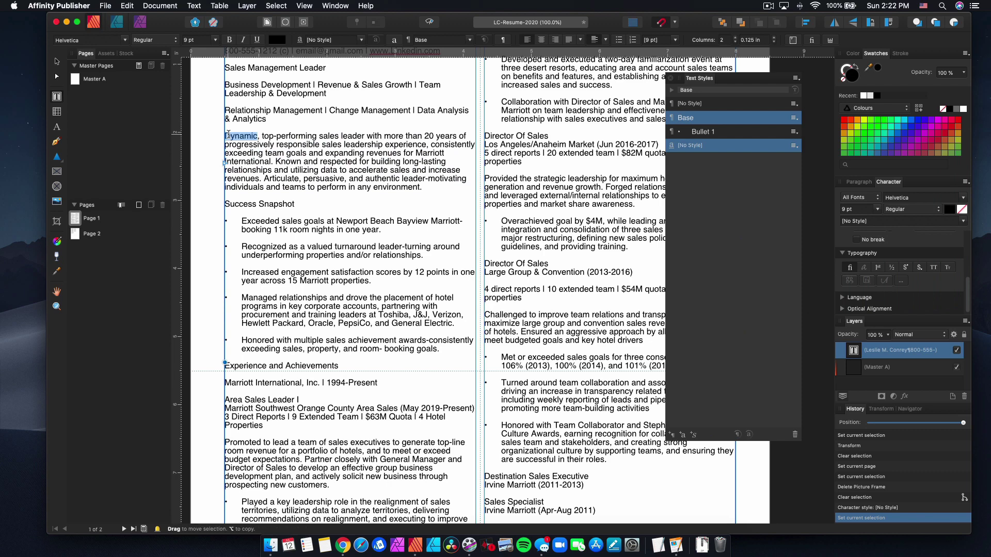
click(273, 144)
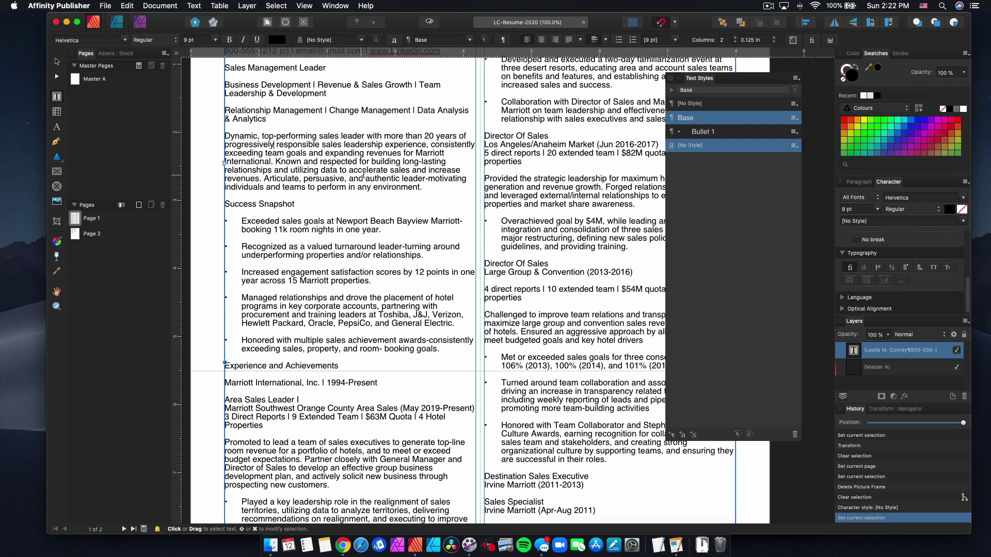
Select the "Sales Management Leader", "Success Snapshot" and "Experience and Achievements" headings in turn to examine their text styles.
scroll(415, 177, up, 2)
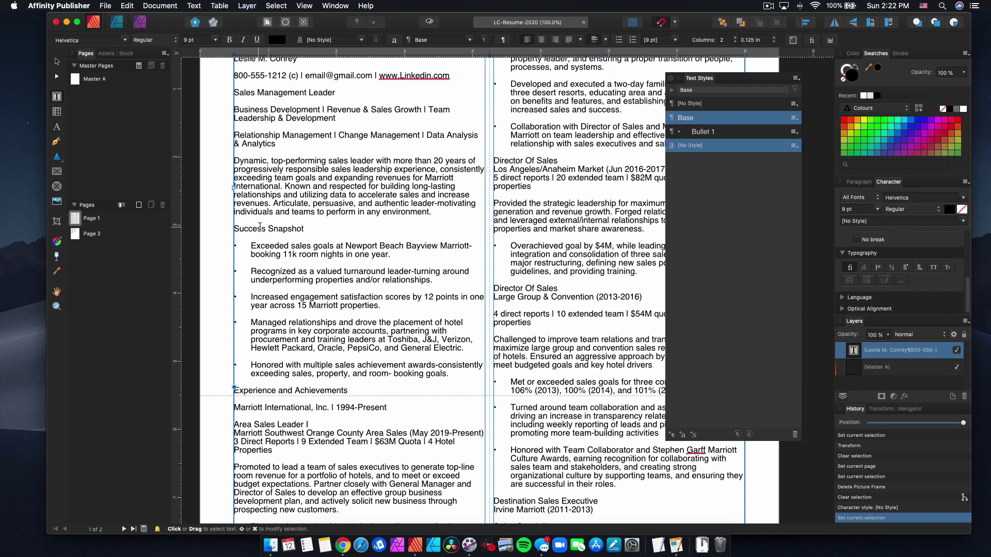
click(281, 391)
triple_click(273, 91)
double_click(269, 228)
triple_click(270, 228)
drag(235, 391, 301, 391)
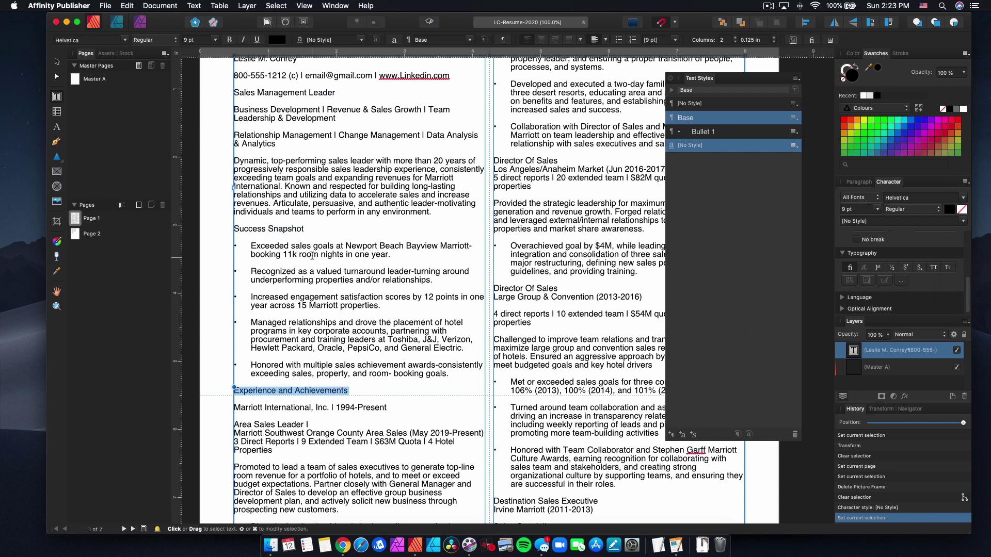
Start a new paragraph style from the whole summary paragraph, keep the text visible beside the dialog, and show the style's font settings.
triple_click(330, 205)
click(426, 215)
drag(432, 210, 235, 161)
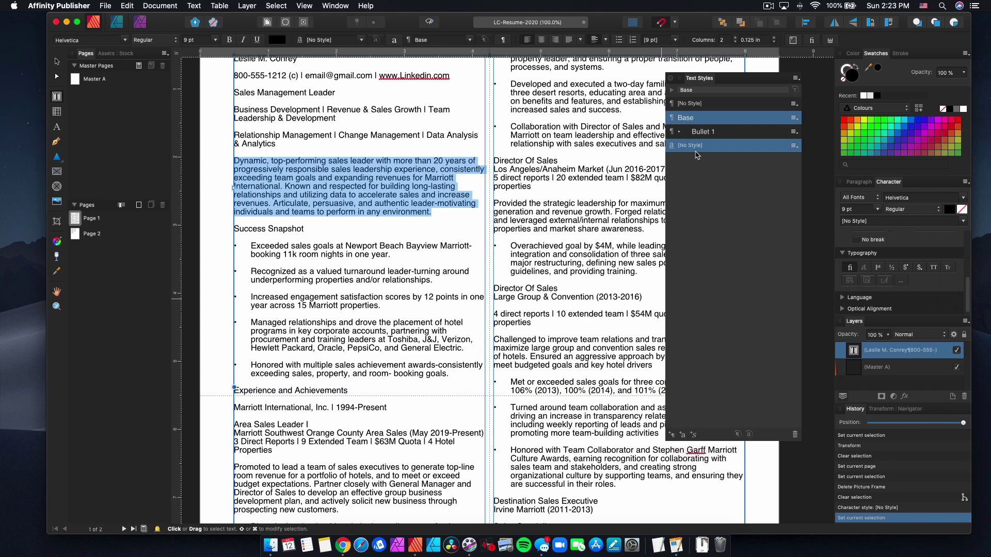
click(672, 436)
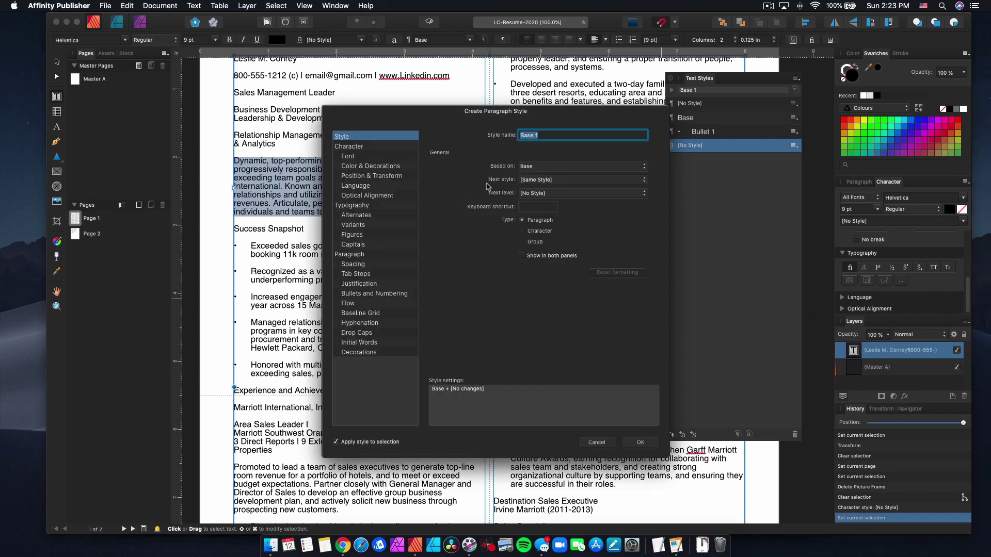
drag(405, 116, 582, 105)
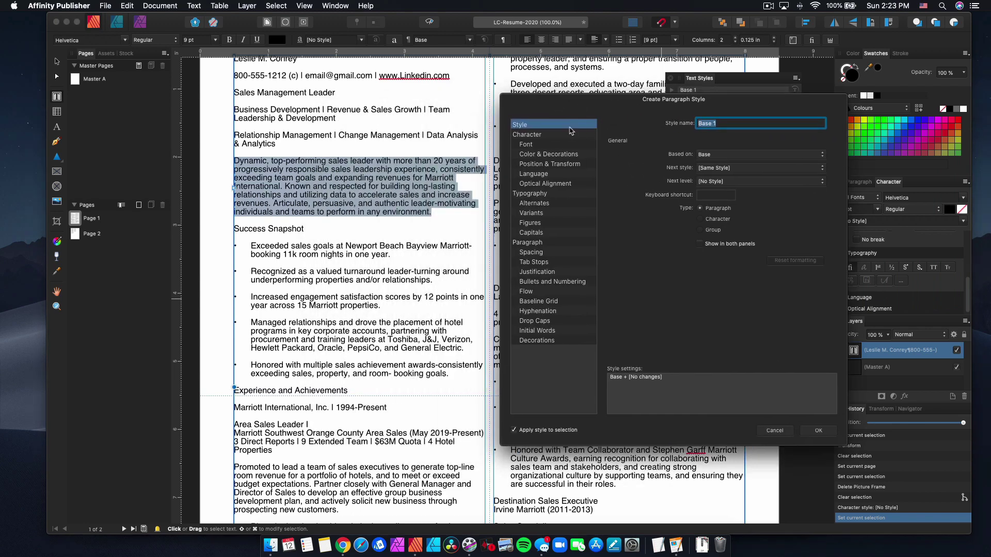
click(545, 135)
click(549, 145)
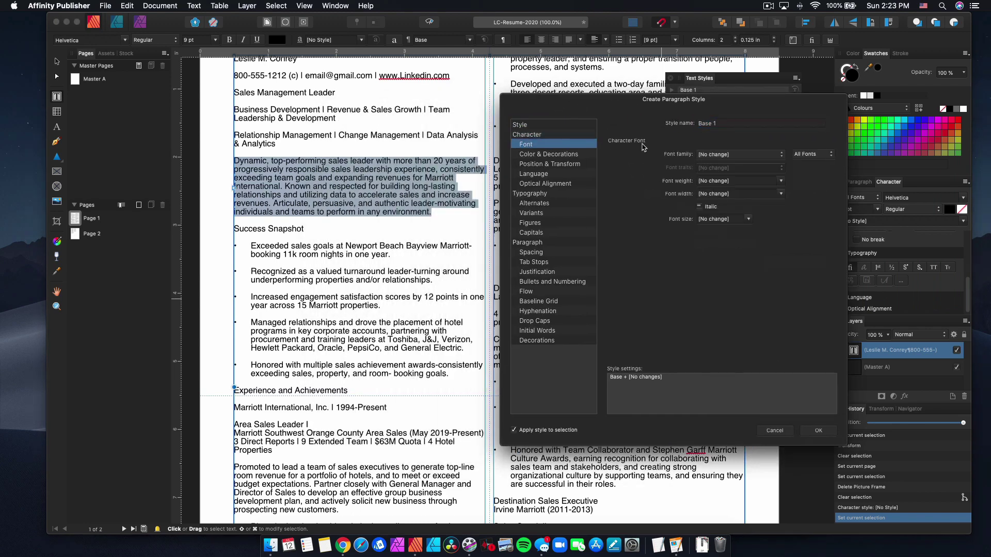
Preview fonts on the summary paragraph and set the new paragraph style's font family to Baskerville.
click(729, 155)
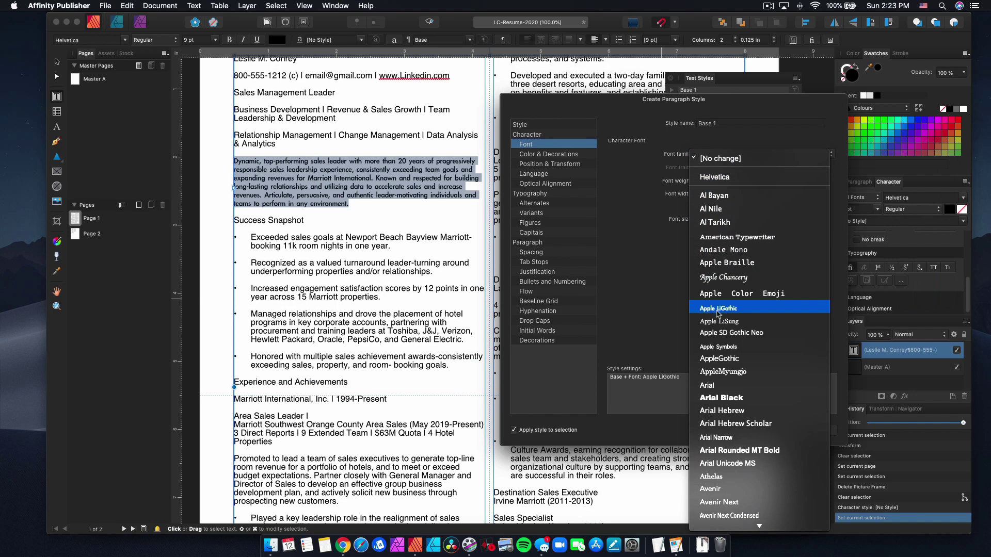
click(621, 171)
click(711, 155)
scroll(742, 241, down, 10)
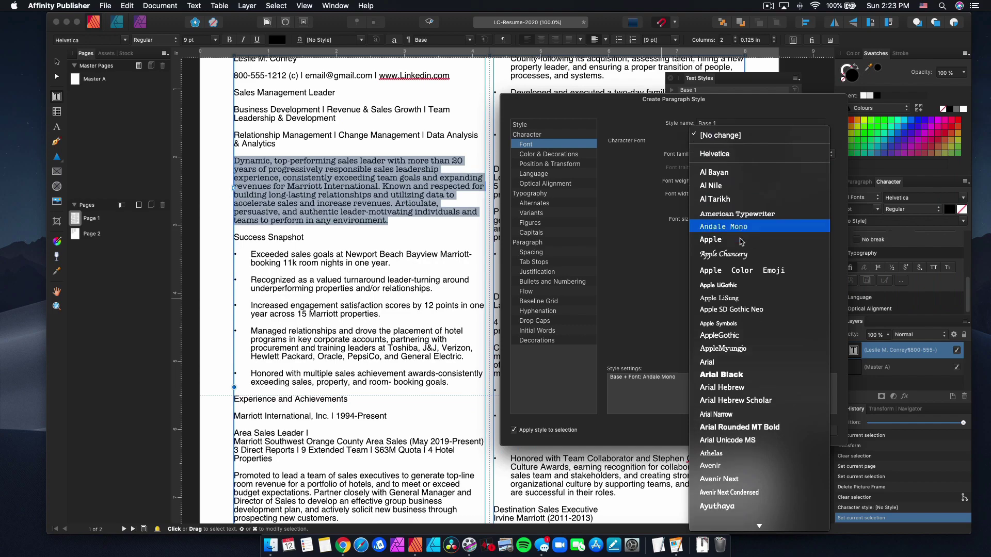
scroll(741, 241, down, 15)
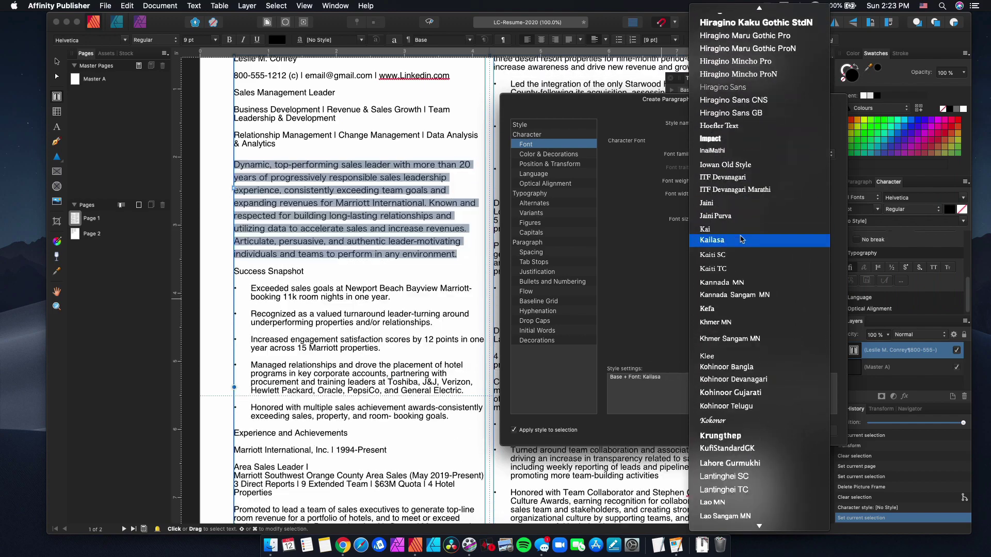
scroll(742, 239, down, 5)
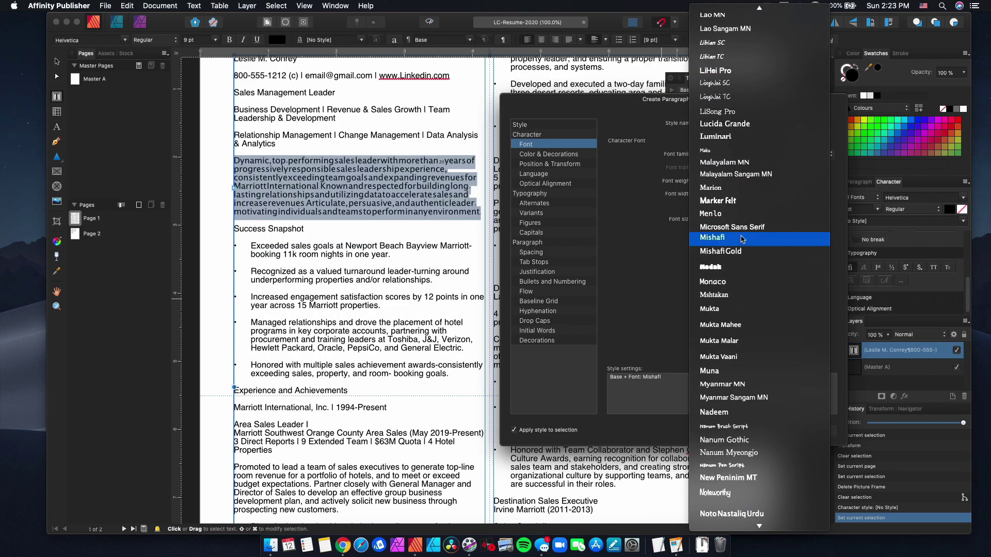
scroll(741, 239, down, 2)
scroll(742, 239, up, 12)
scroll(742, 239, up, 20)
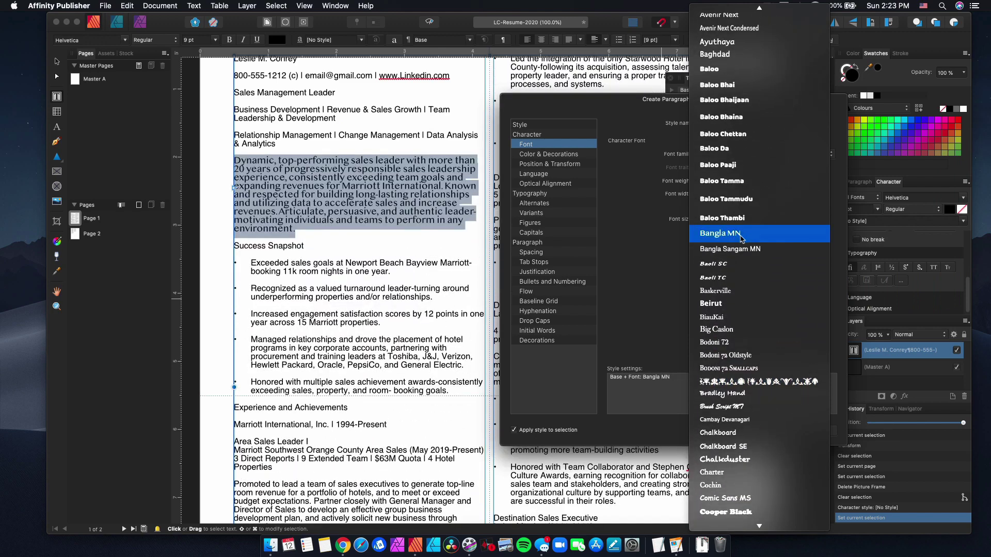
scroll(742, 239, up, 5)
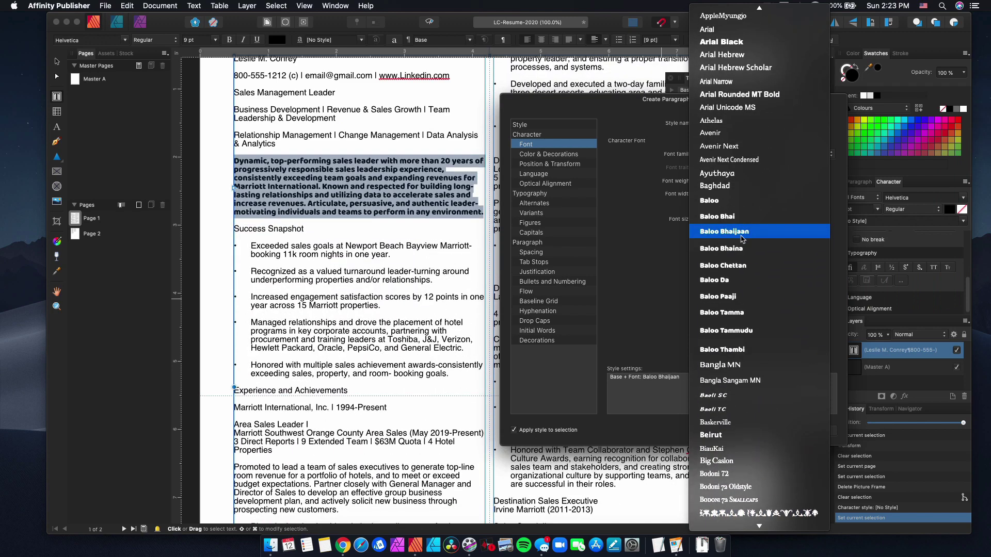
scroll(742, 239, down, 8)
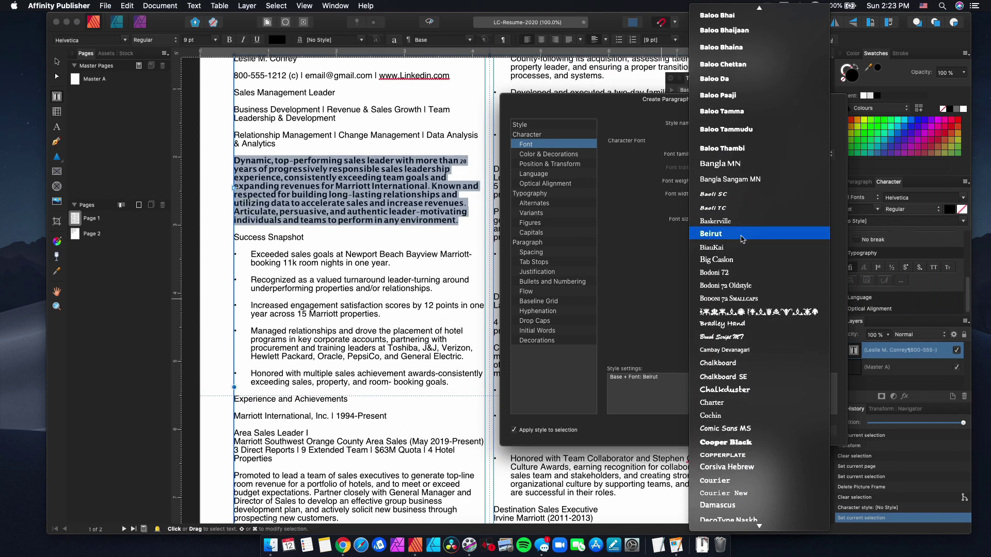
click(742, 221)
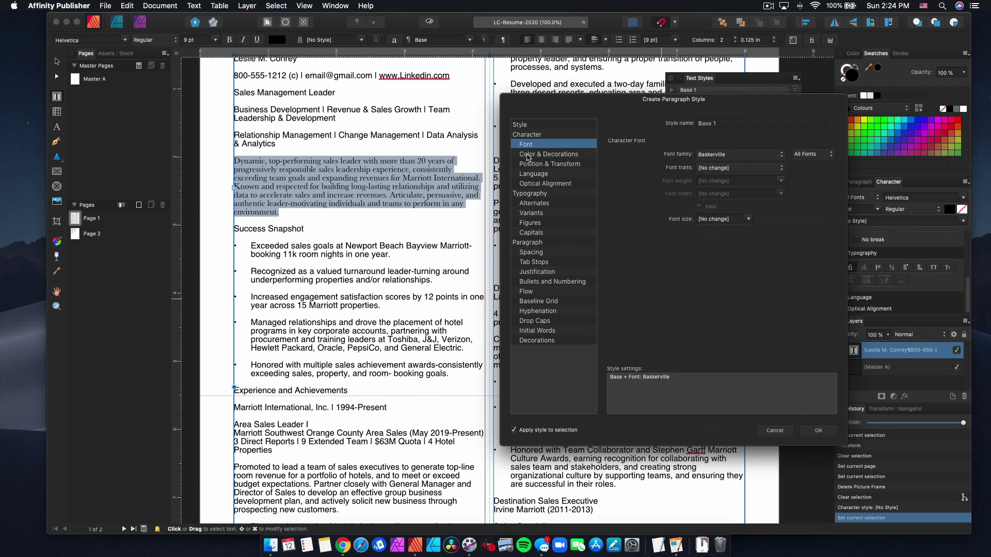
Set the new style's font size to 10 pt and create it under the name Descriptions.
click(715, 169)
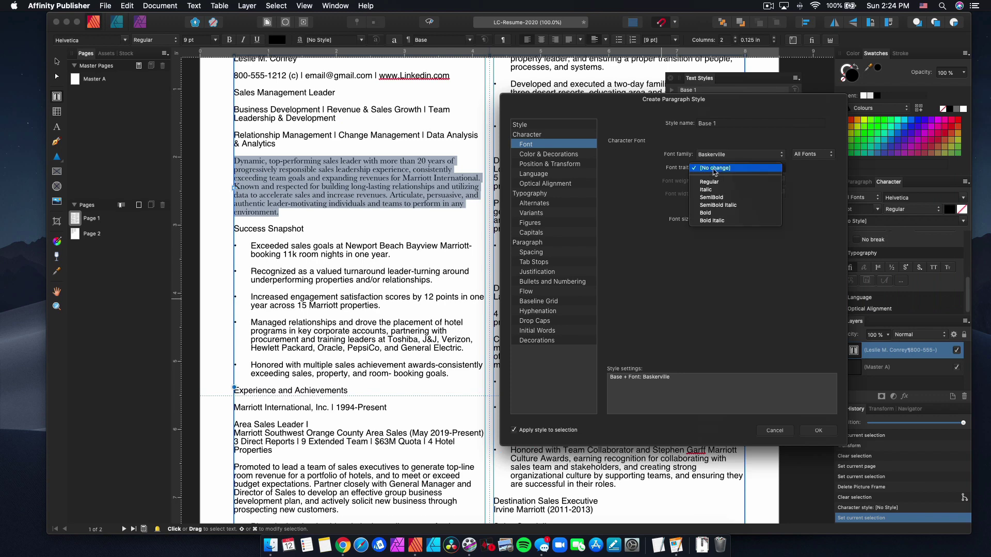
click(665, 175)
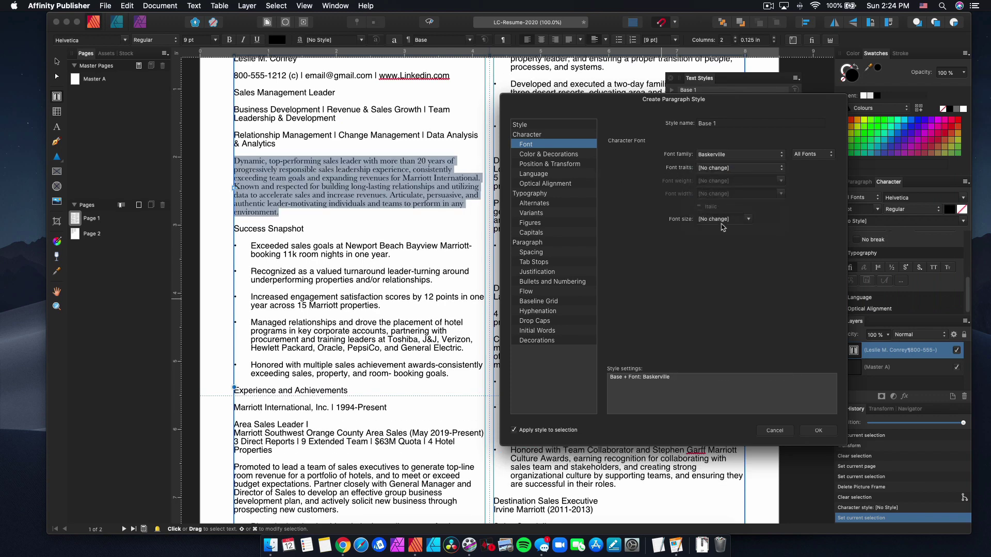
click(748, 220)
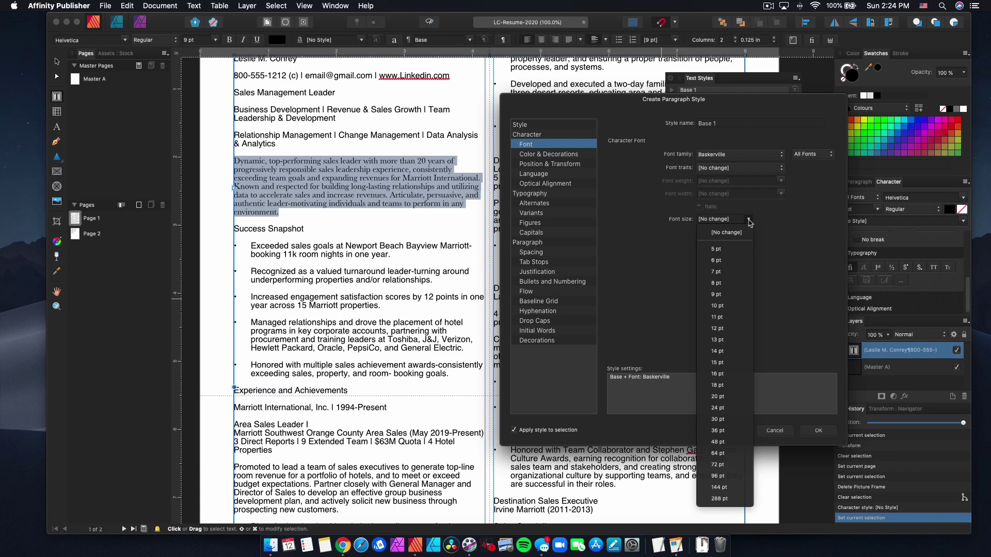
click(720, 306)
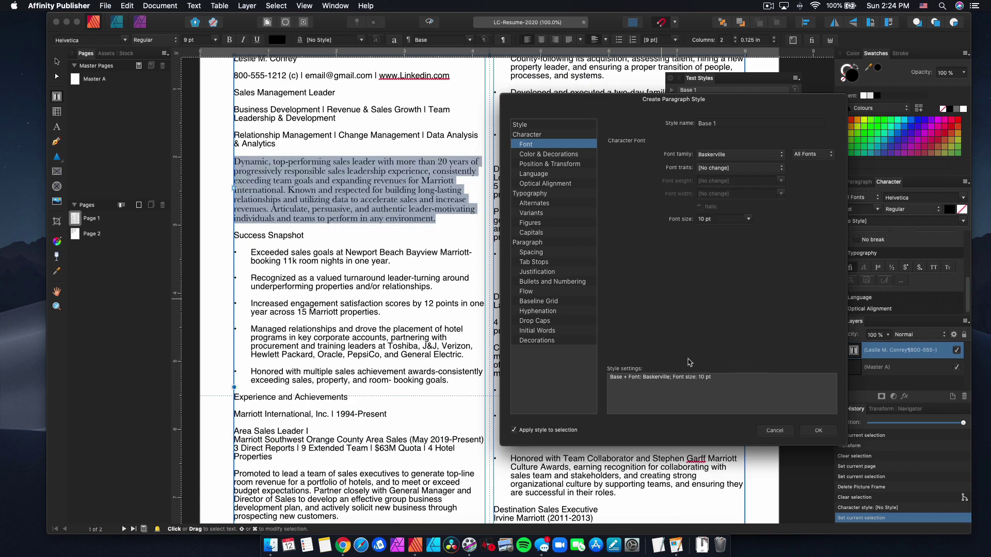
click(739, 124)
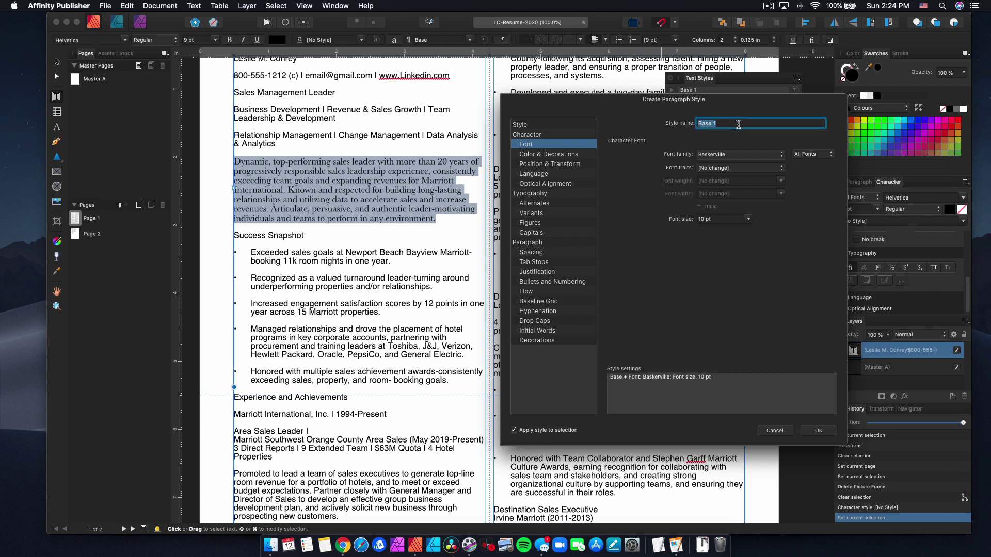
text(Descriptions)
click(819, 430)
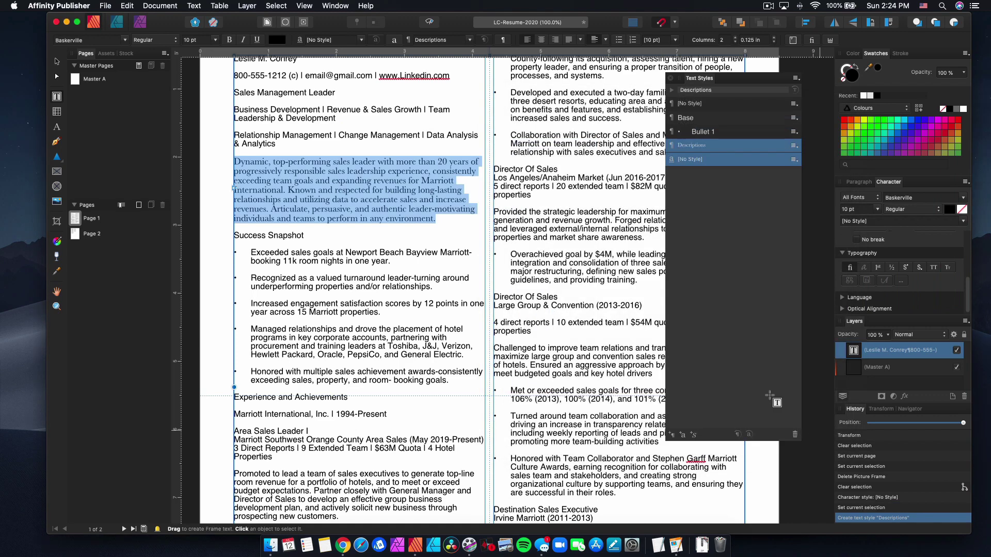
Compare the text styles of the summary paragraph and the "Relationship Management" line above it.
click(389, 253)
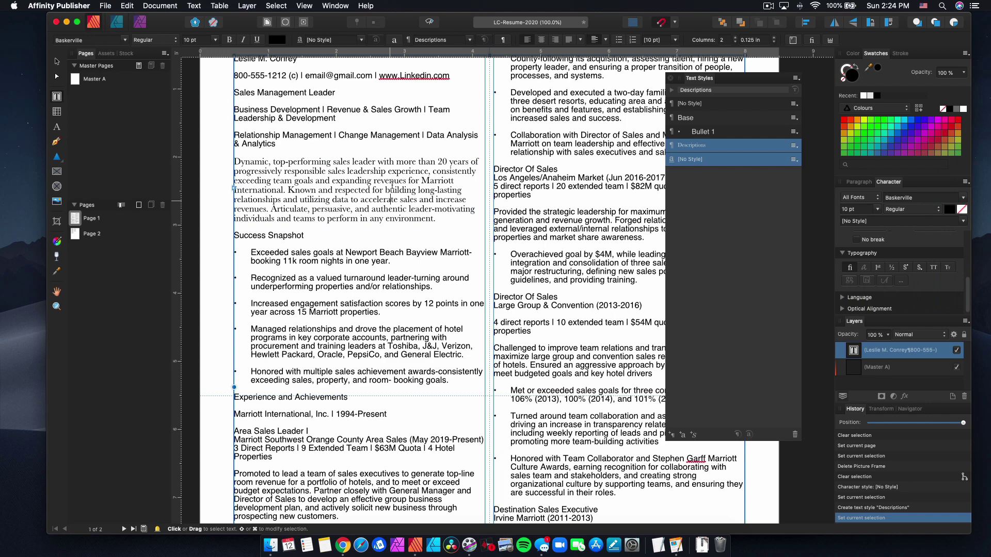
click(387, 136)
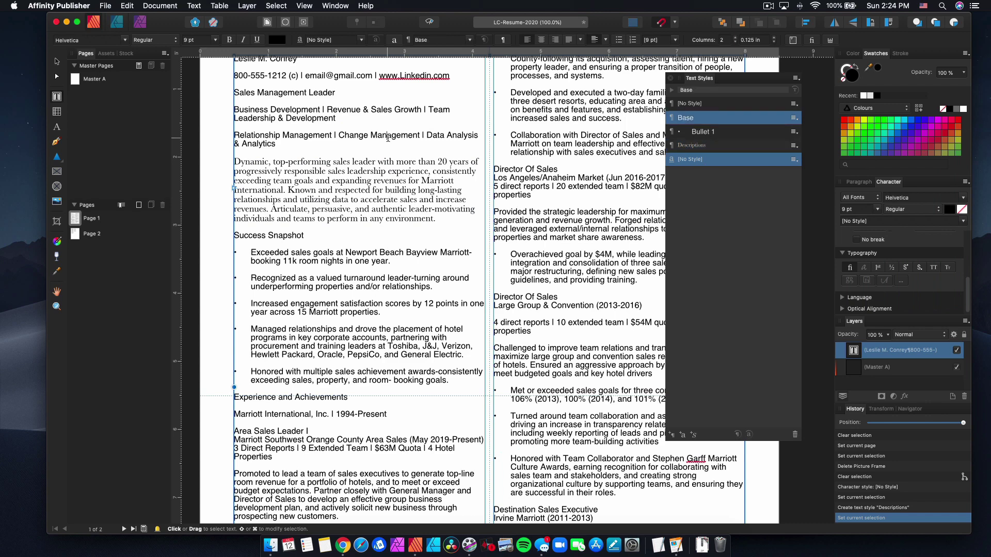
click(380, 209)
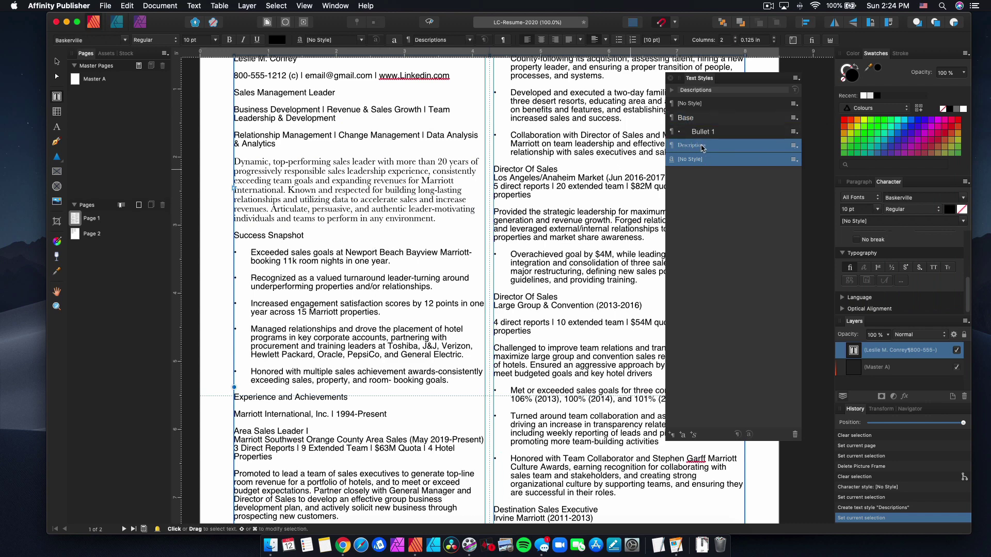
Apply the Descriptions style to the "Provided the strategic leadership" paragraph under the Los Angeles/Anaheim Market job.
scroll(456, 222, right, 3)
double_click(456, 222)
triple_click(456, 222)
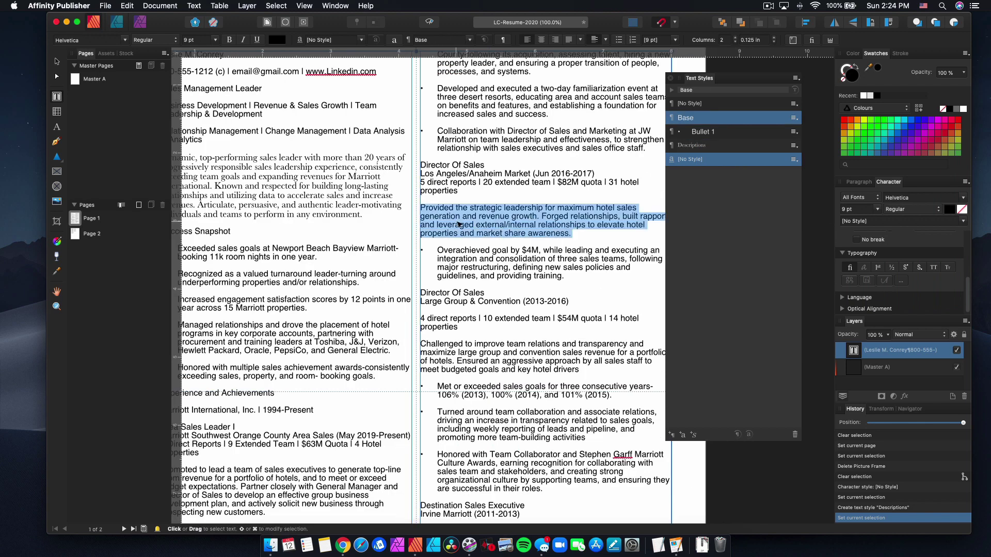
click(698, 149)
click(477, 237)
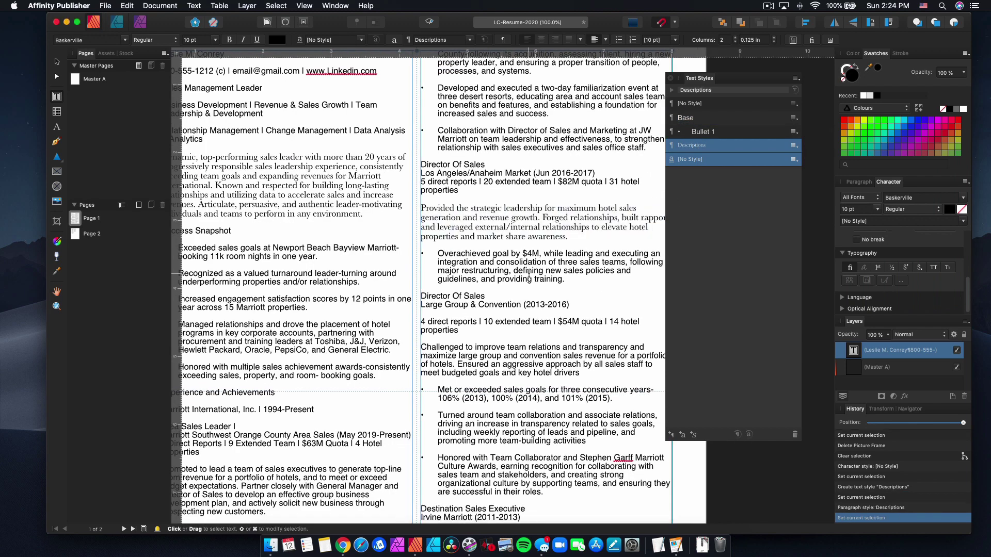
Edit the Descriptions style, trying font sizes of 12 pt and 10 pt, and set its font size to 9.5 pt.
triple_click(503, 229)
double_click(702, 147)
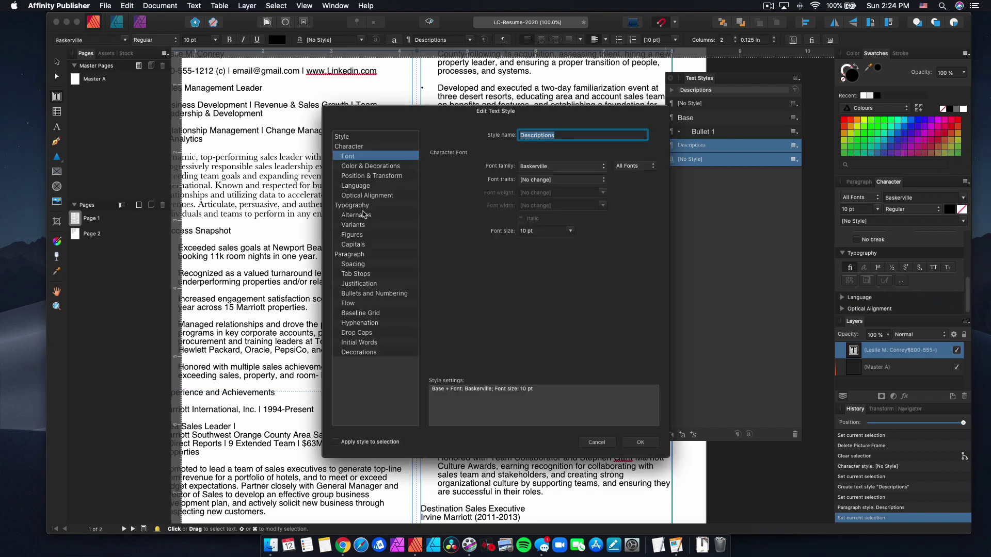
click(570, 232)
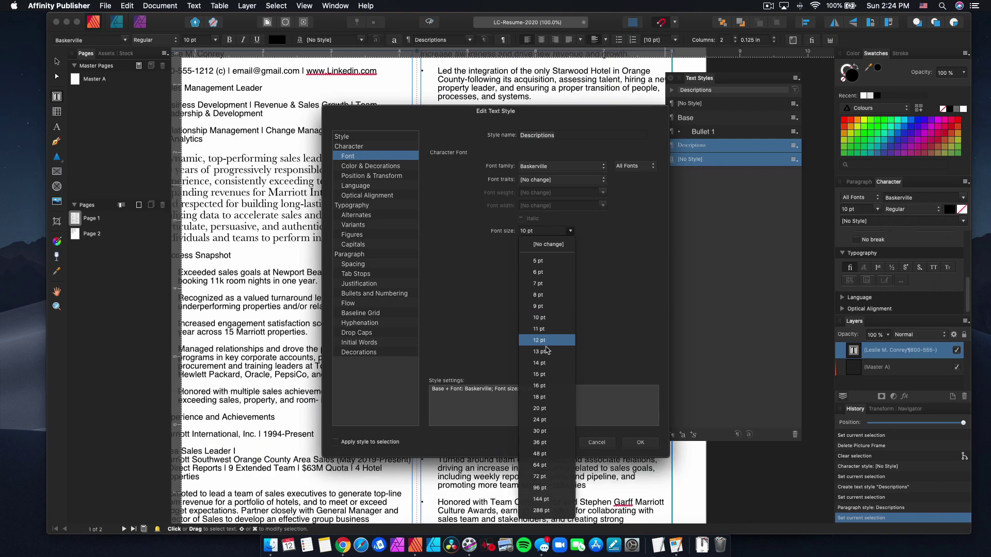
click(549, 342)
drag(440, 112, 630, 117)
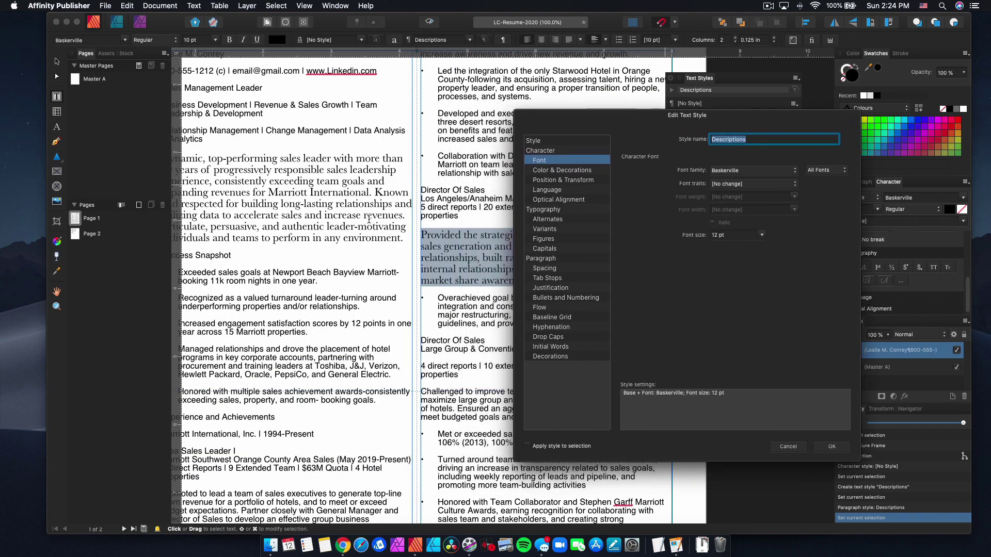
click(738, 235)
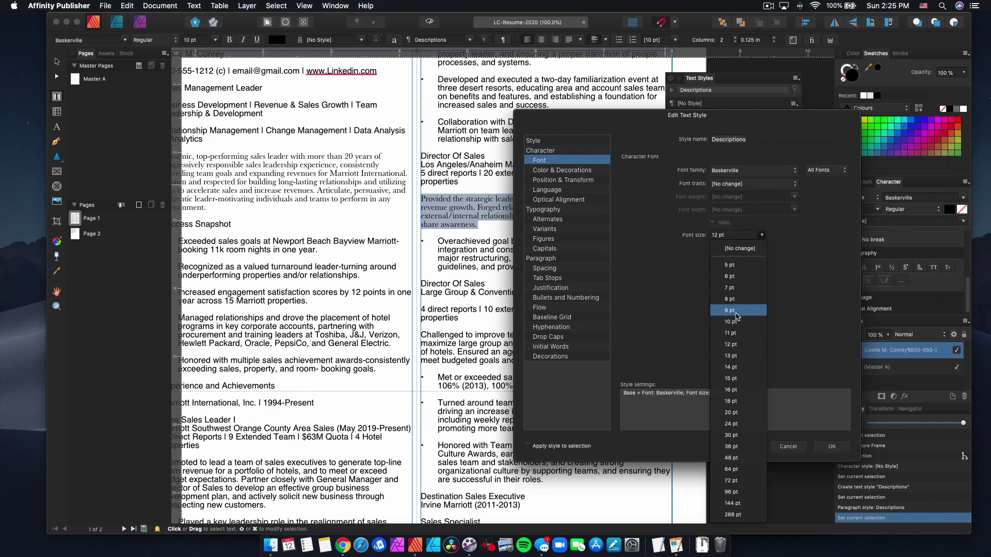
click(735, 322)
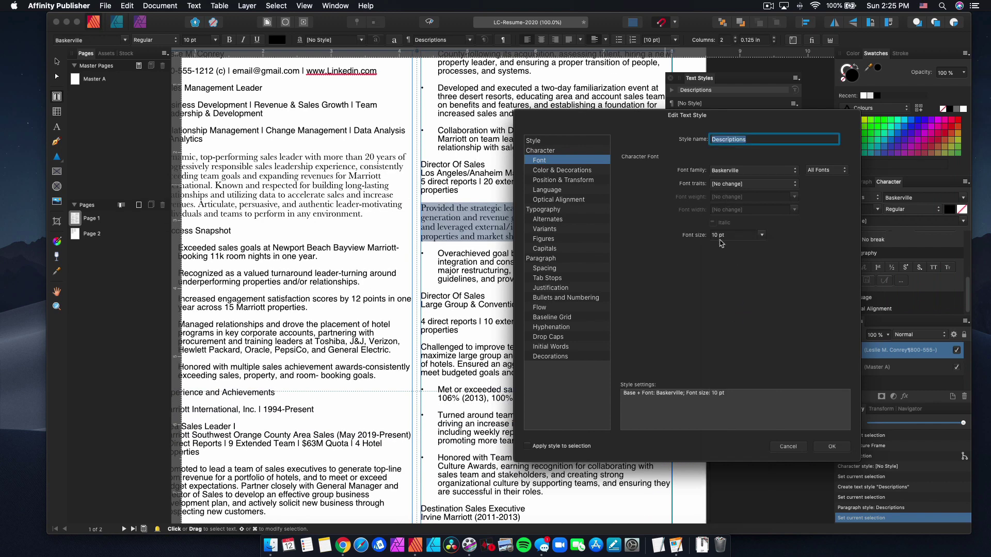
text(9)
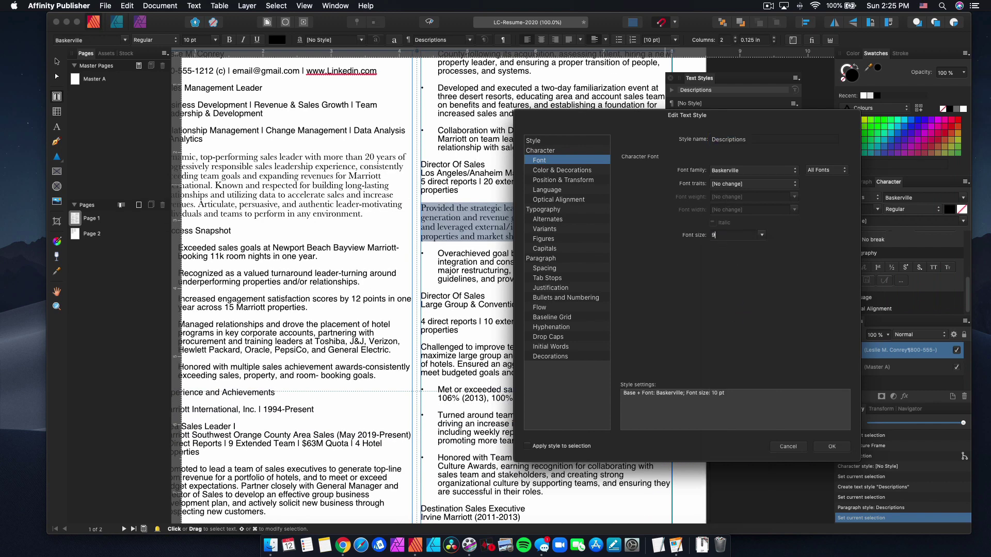
text(.5)
key(Tab)
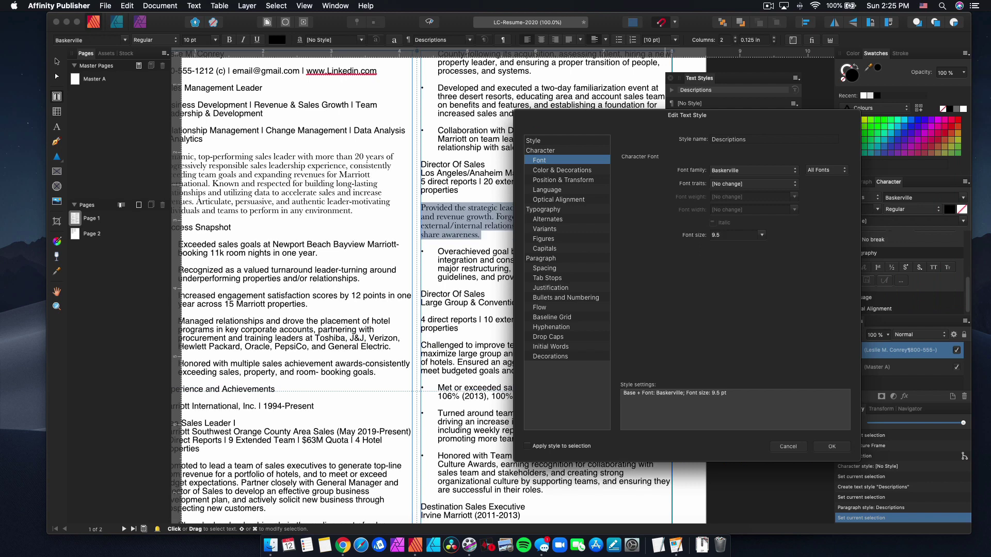
key(Return)
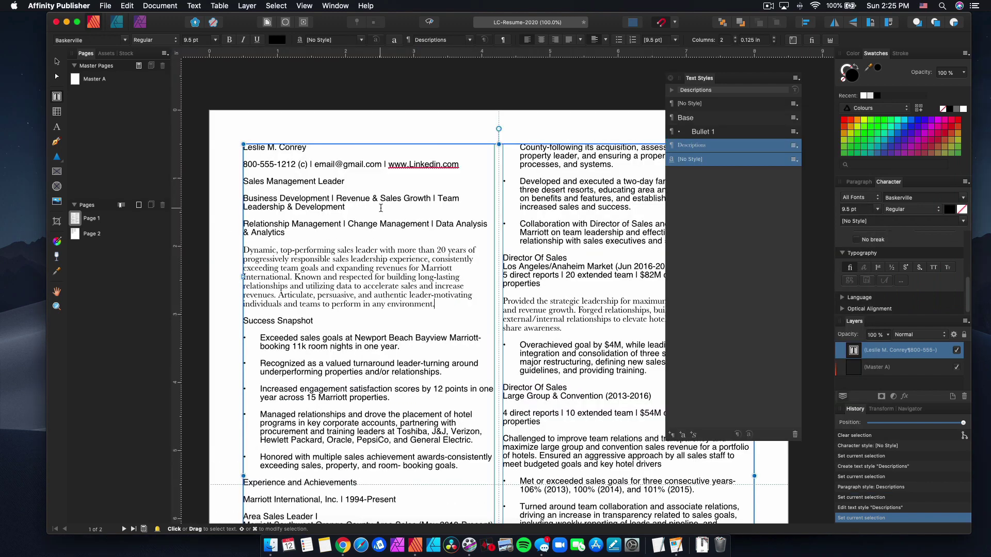
Apply the Descriptions style to the "Challenged to improve team relations" paragraph under the Large Group & Convention job.
triple_click(399, 273)
click(396, 269)
scroll(451, 277, down, 5)
triple_click(569, 300)
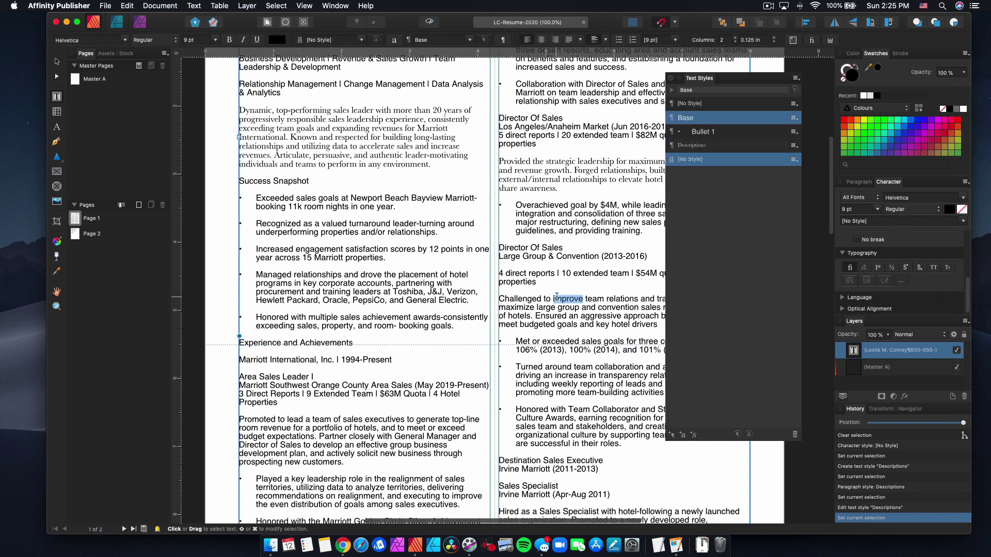
click(692, 145)
Apply the Descriptions style to the "Promoted to lead a team" and "Hired as a Sales Specialist" paragraphs on page 1.
scroll(586, 310, down, 5)
click(305, 289)
click(692, 145)
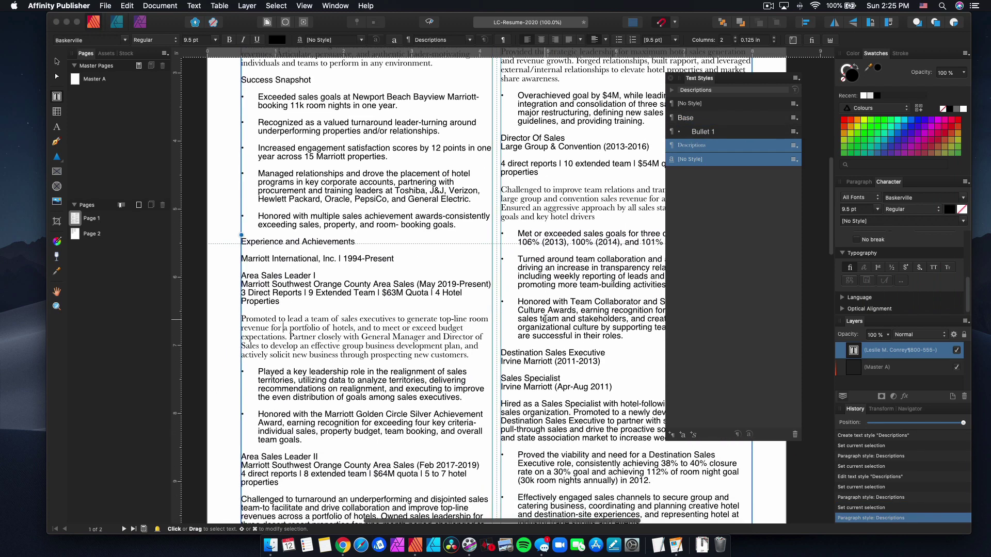
click(579, 385)
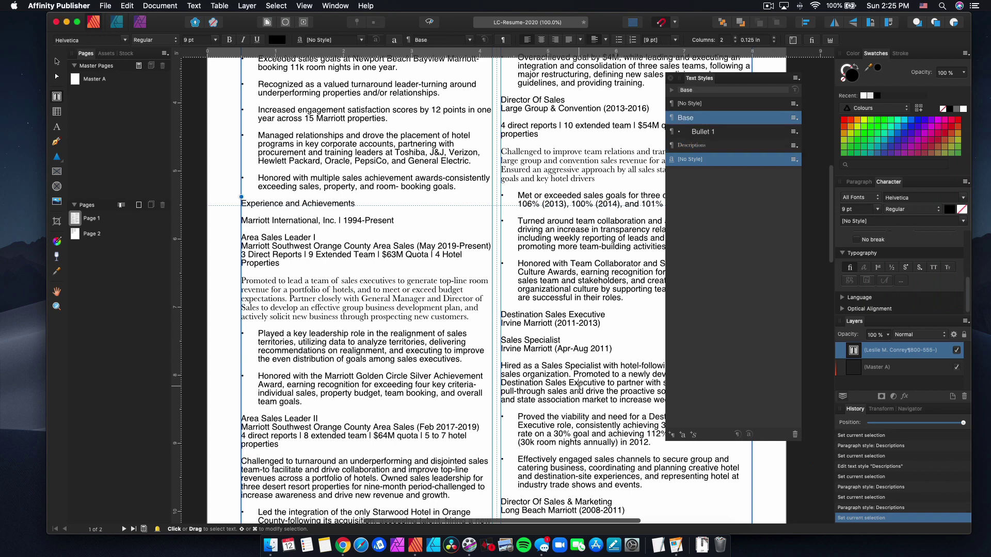
click(692, 145)
Apply the Descriptions style to the "Challenged to turnaround" paragraph and the "Challenged to increase formal processes" paragraph on page 2.
scroll(491, 368, down, 6)
click(315, 322)
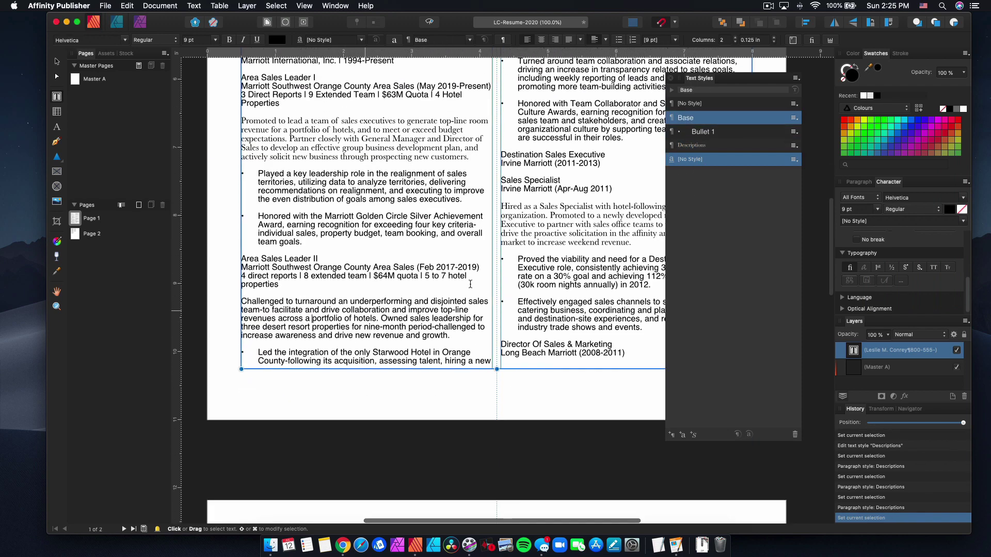
click(705, 148)
scroll(302, 317, down, 8)
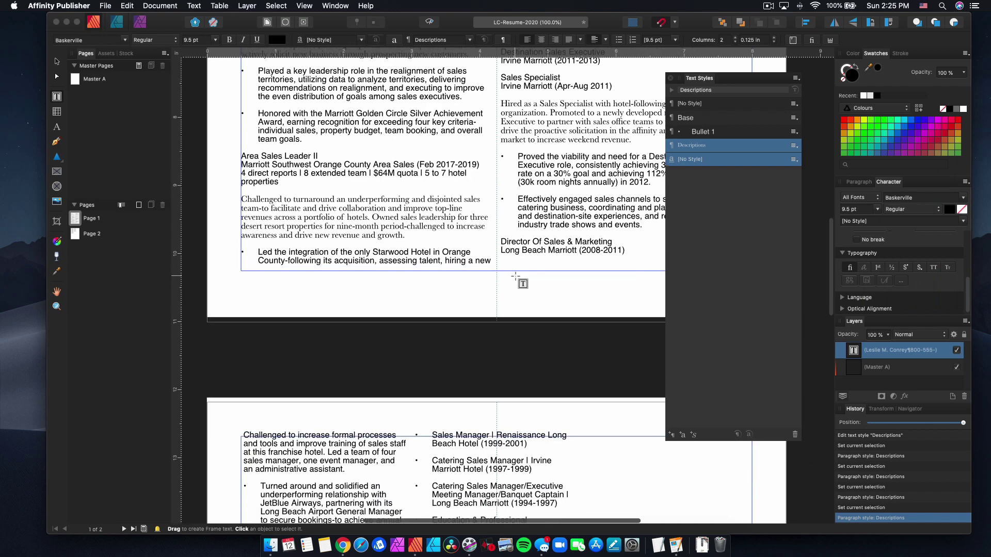
click(302, 317)
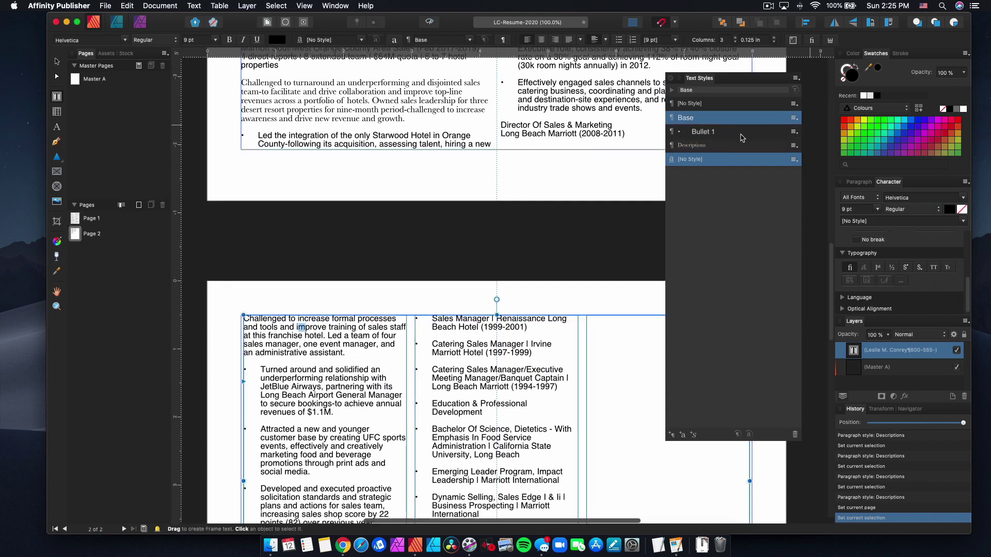
click(715, 146)
Format the "Experience and Achievements" heading on page 1 as bold all caps, trying 12 pt and setting it to 11 pt.
scroll(515, 286, up, 8)
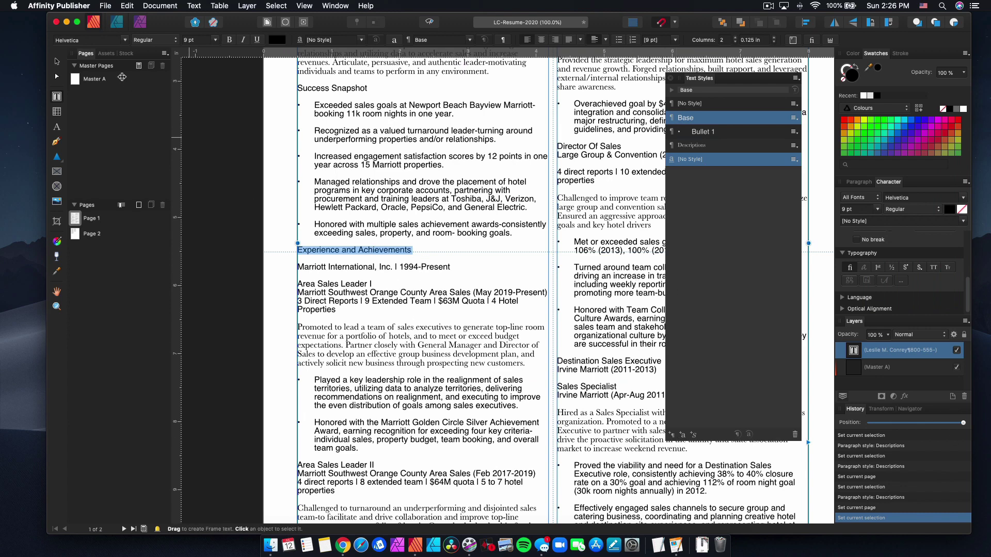
click(216, 40)
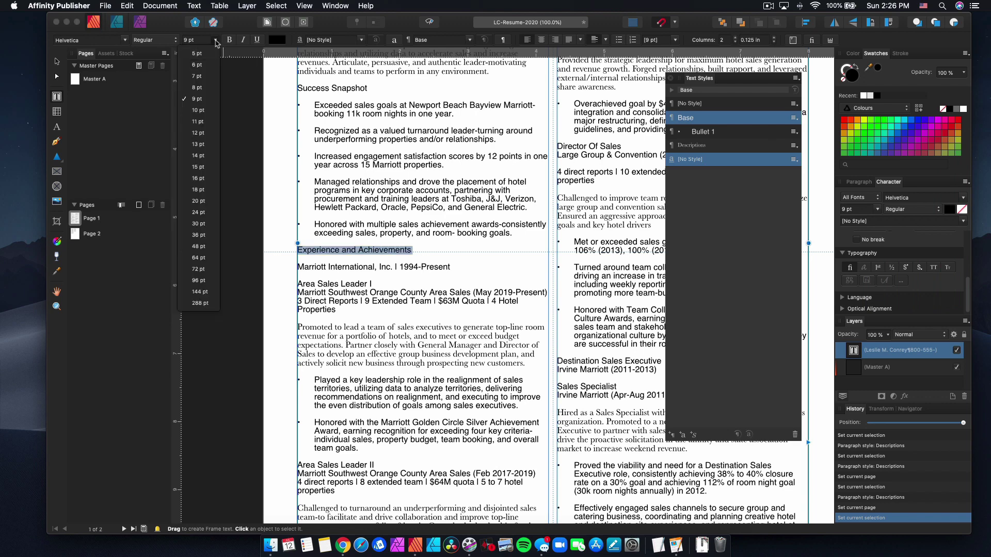
click(196, 133)
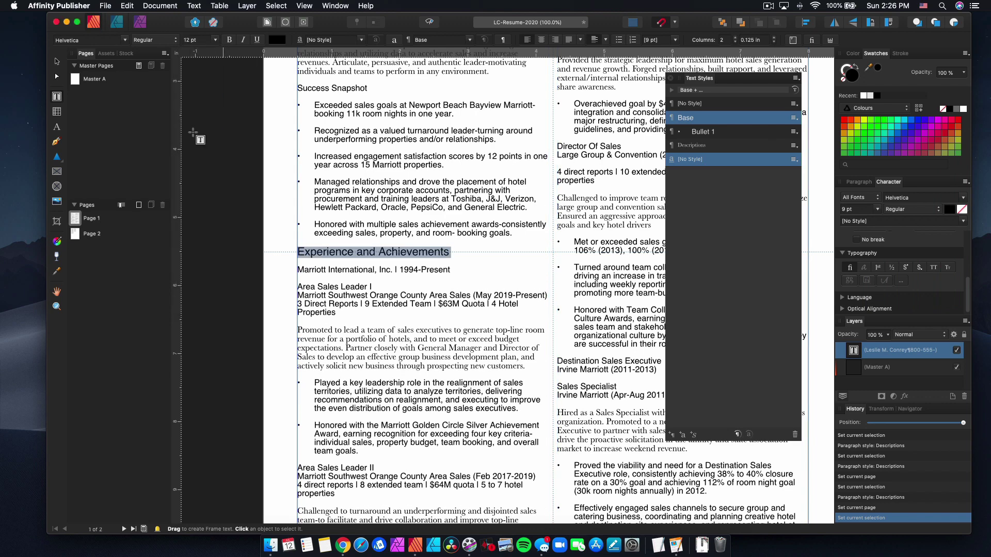
click(174, 39)
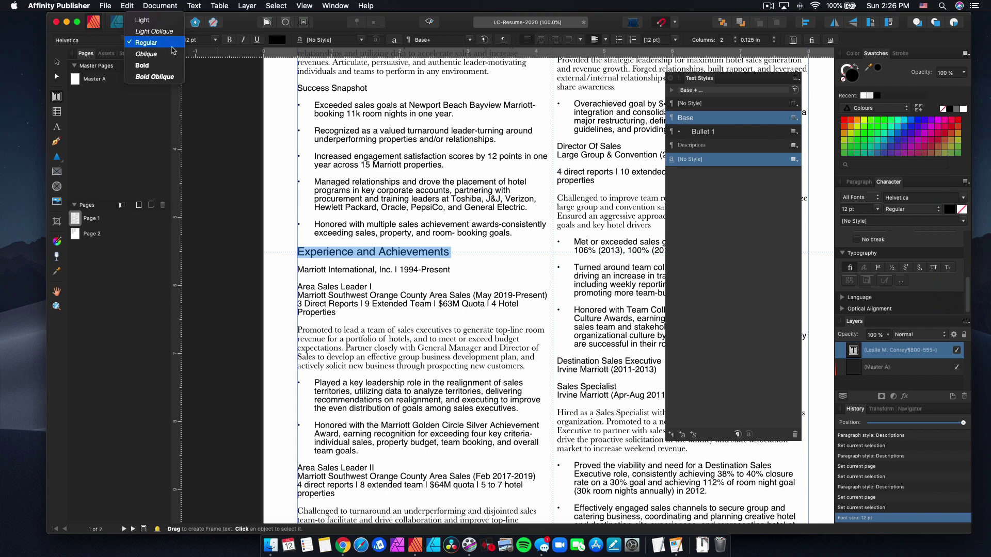
click(166, 66)
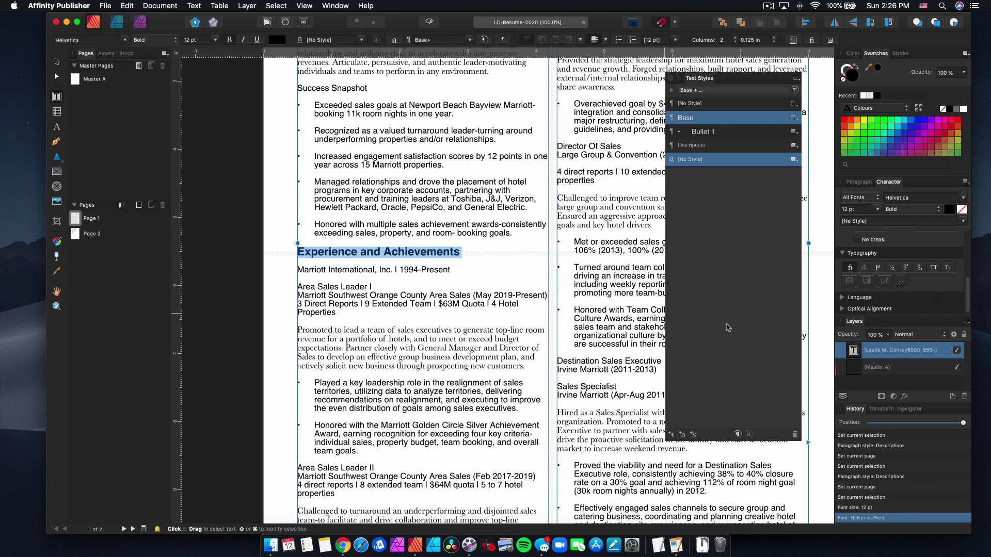
click(934, 267)
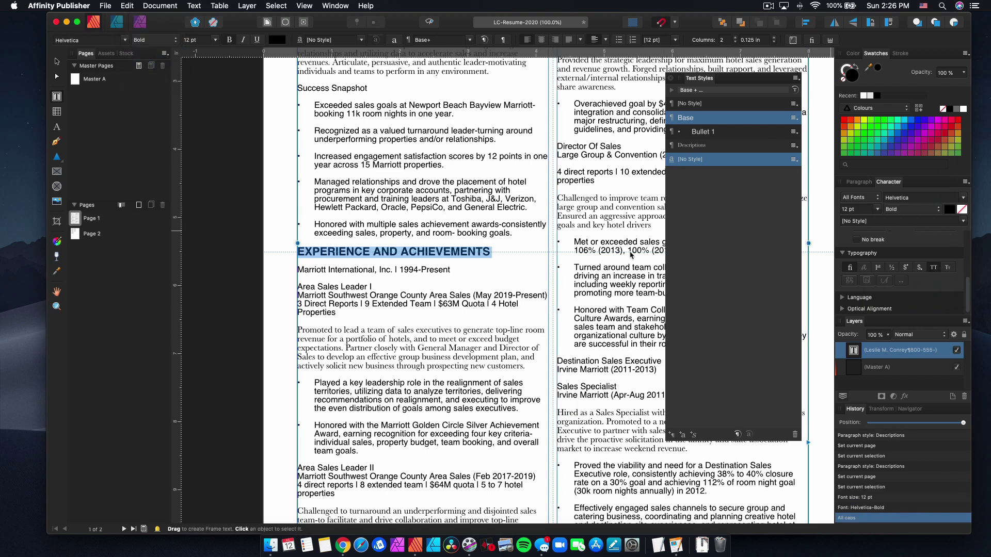
click(216, 41)
click(198, 139)
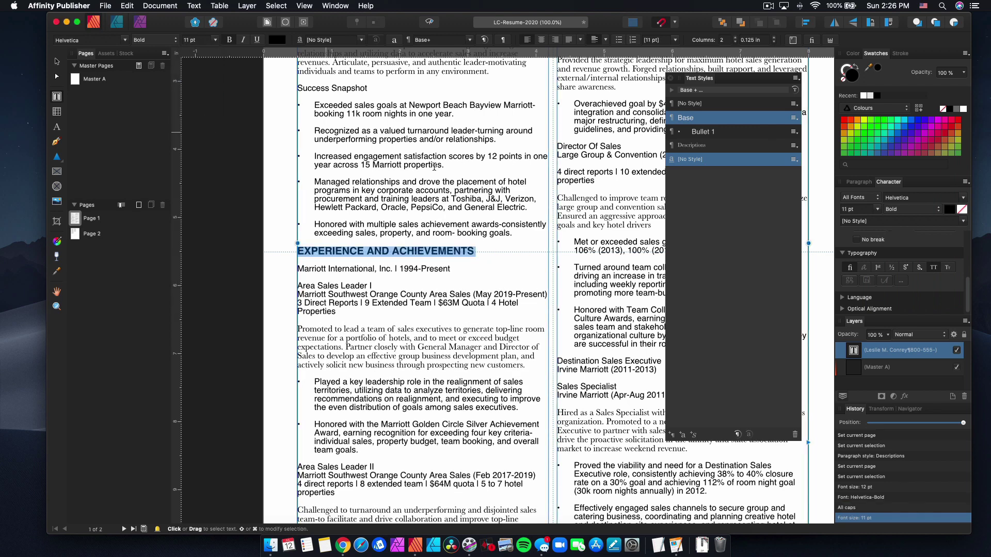
Look through the heading's paragraph and character settings, keep its kerning on Auto and raise its character spacing to 4‰.
click(862, 183)
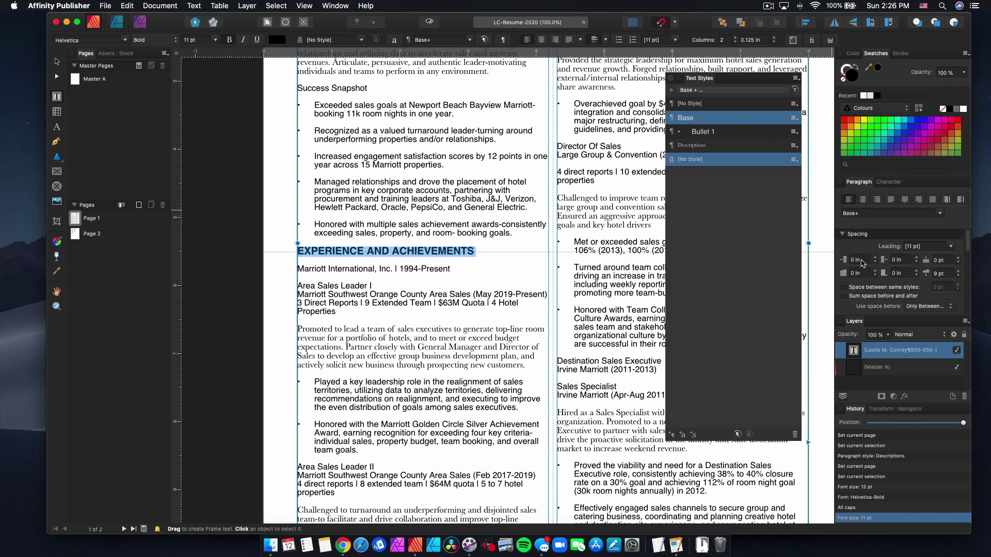
scroll(929, 279, down, 5)
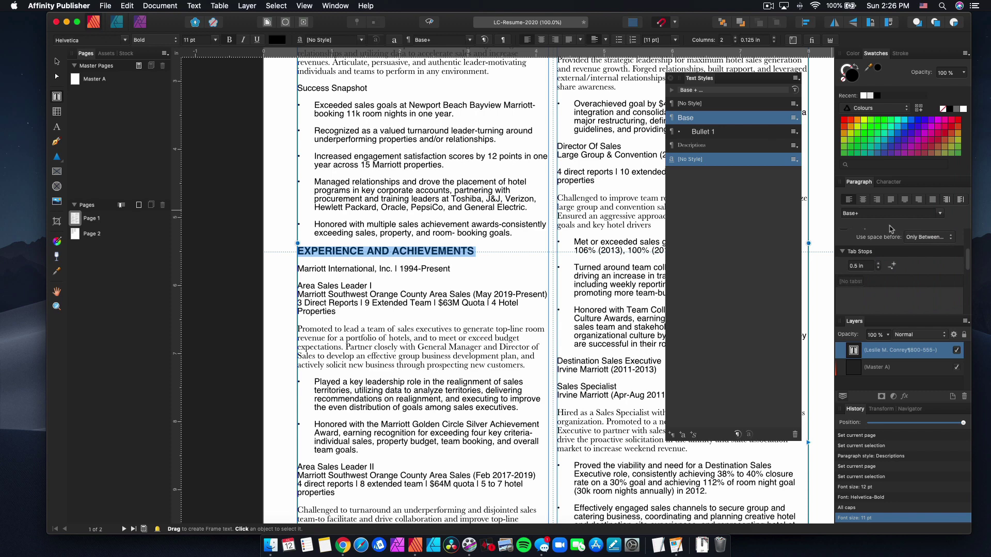
click(885, 184)
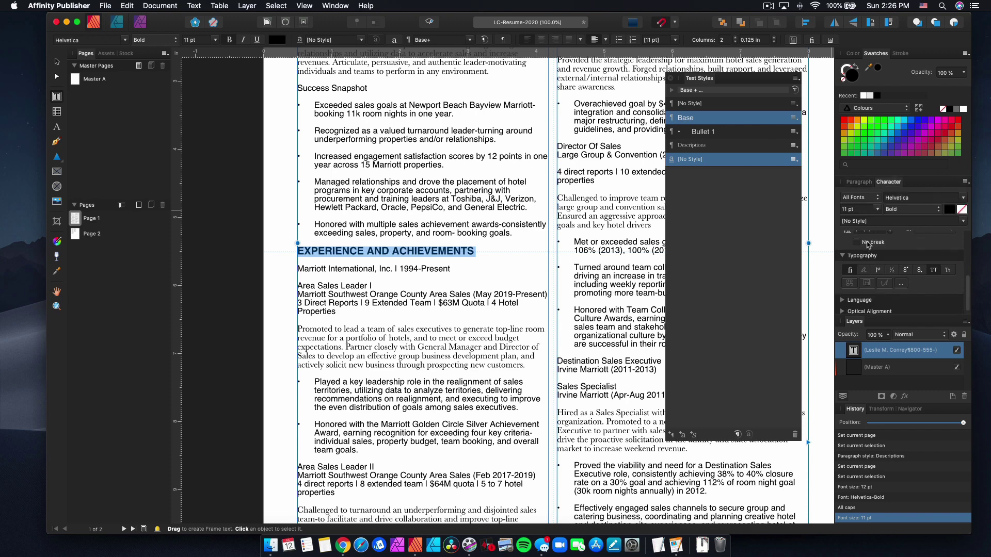
scroll(899, 248, up, 3)
scroll(900, 260, down, 3)
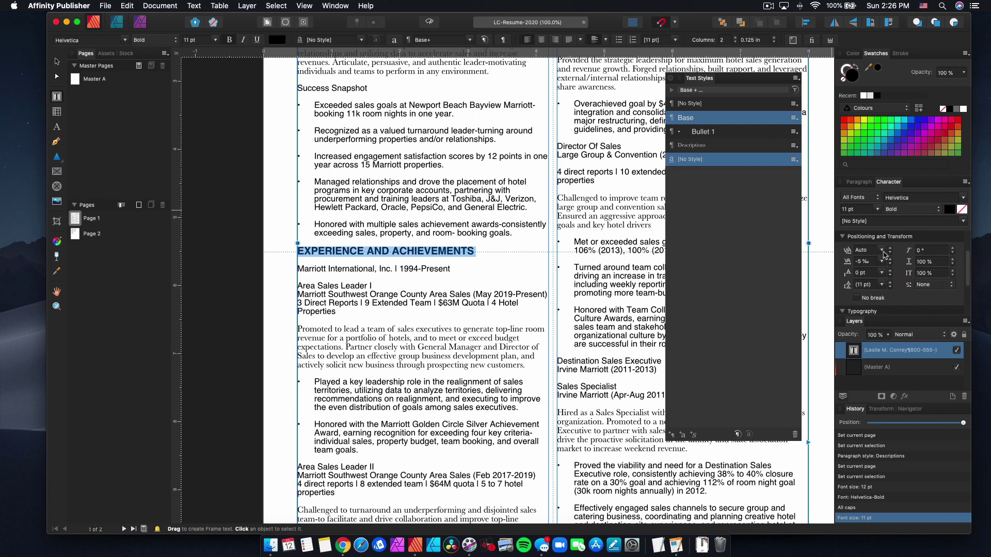
click(882, 251)
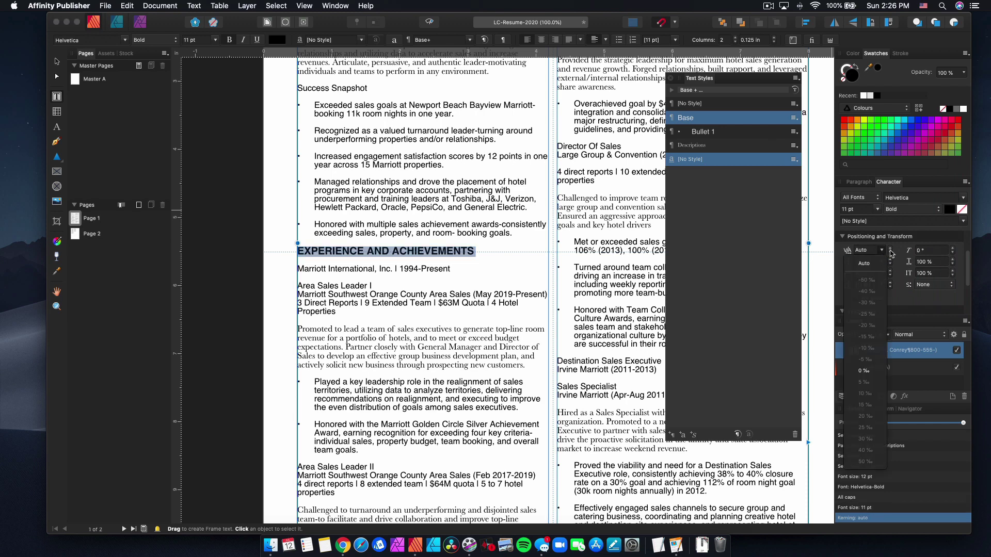
click(893, 252)
click(891, 260)
click(892, 261)
click(891, 260)
click(891, 260)
click(891, 260)
Widen the "Experience and Achievements" heading's character spacing to 10‰ and further to 15‰.
click(882, 262)
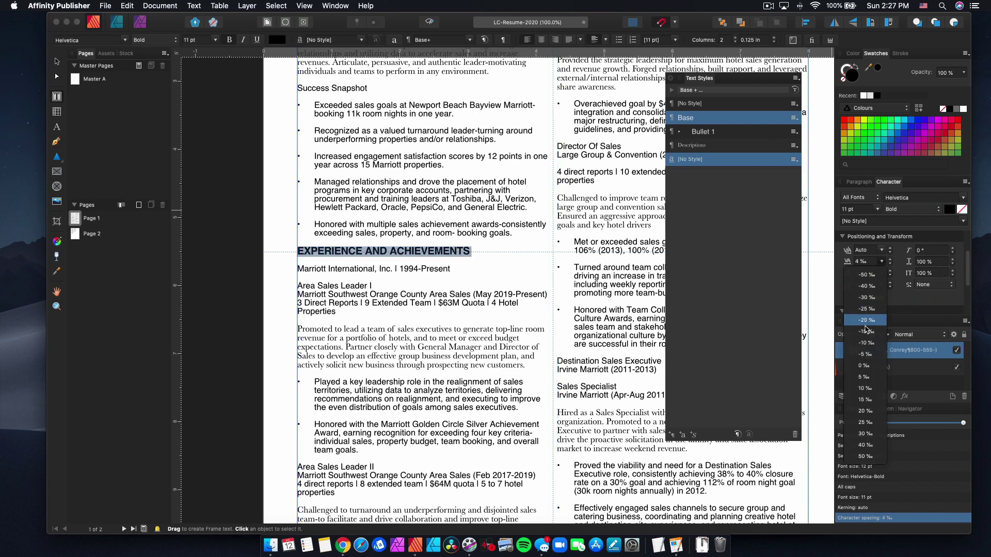
click(867, 389)
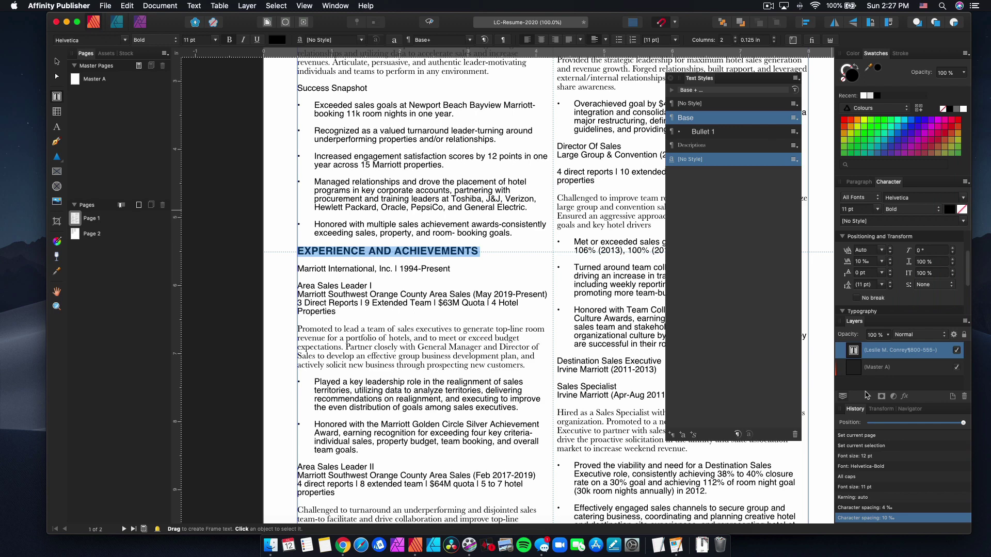
click(882, 262)
click(868, 401)
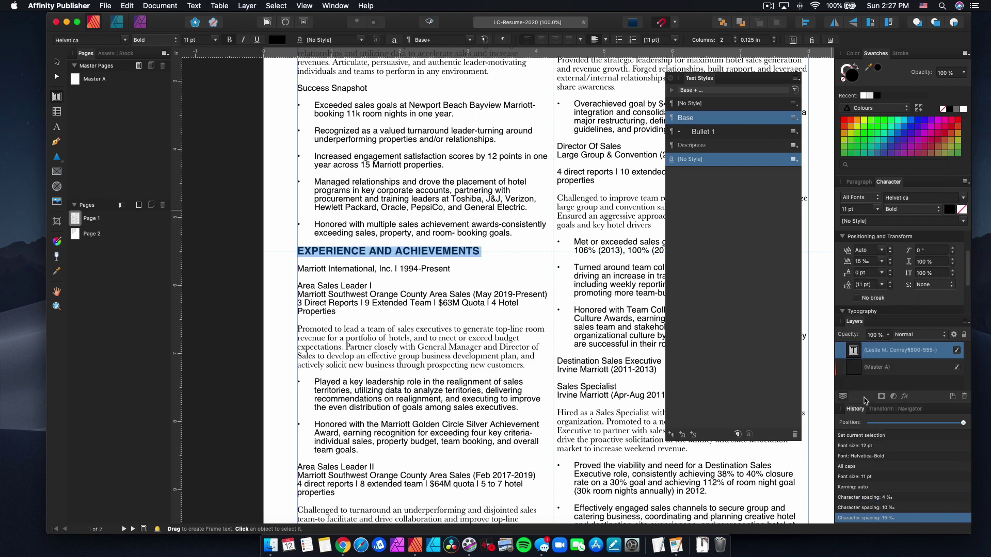
Set the "Experience and Achievements" heading to 10 pt with a character spacing of 50‰.
click(468, 250)
double_click(468, 251)
triple_click(468, 251)
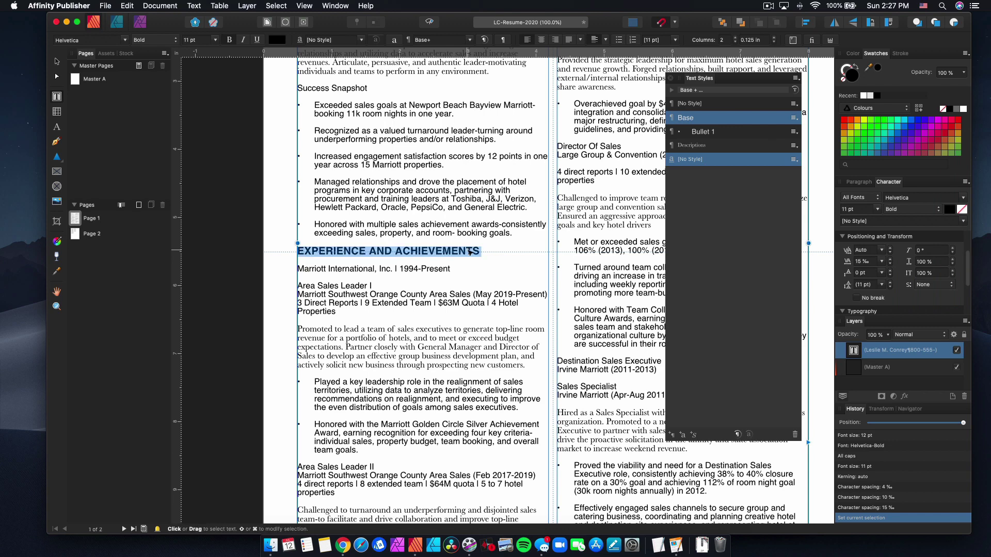
click(216, 40)
click(199, 88)
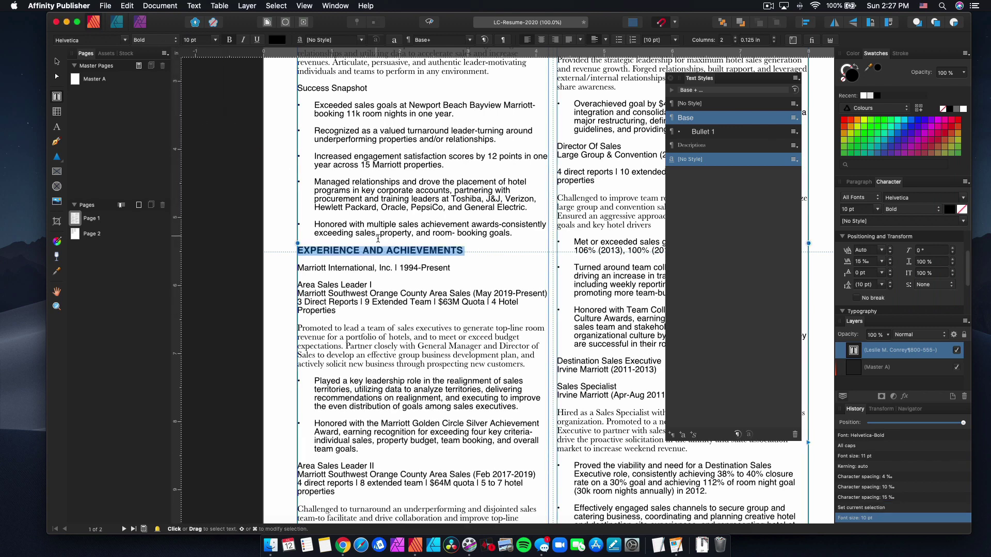
click(883, 263)
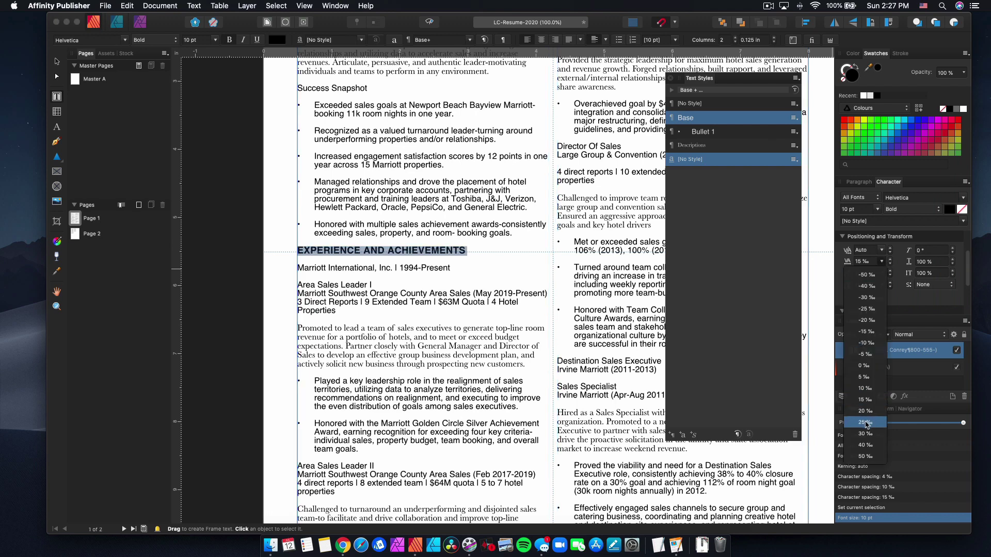
click(866, 457)
key(Escape)
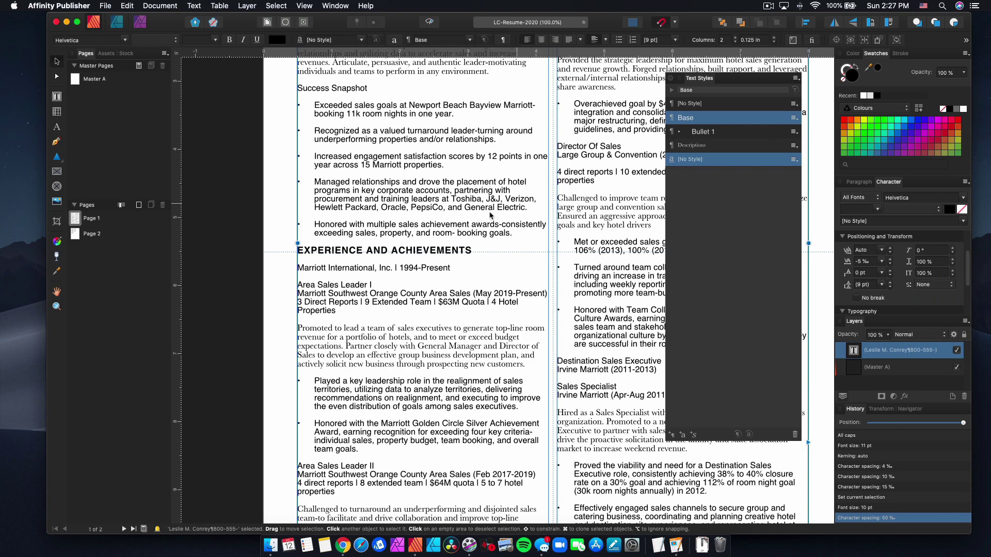
Start a new paragraph style named "Subheaders" from the "Experience and Achievements" heading and check its character font settings.
triple_click(436, 250)
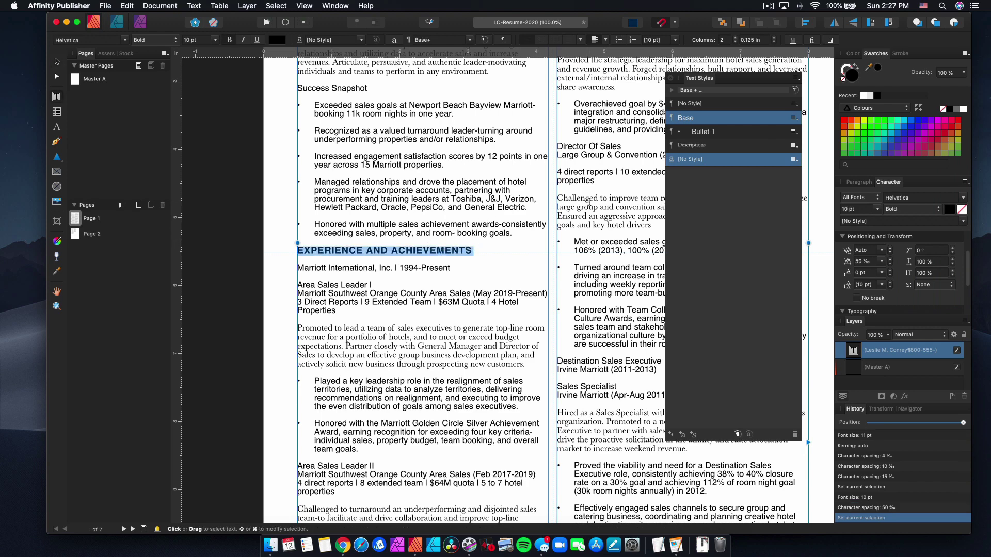
click(673, 436)
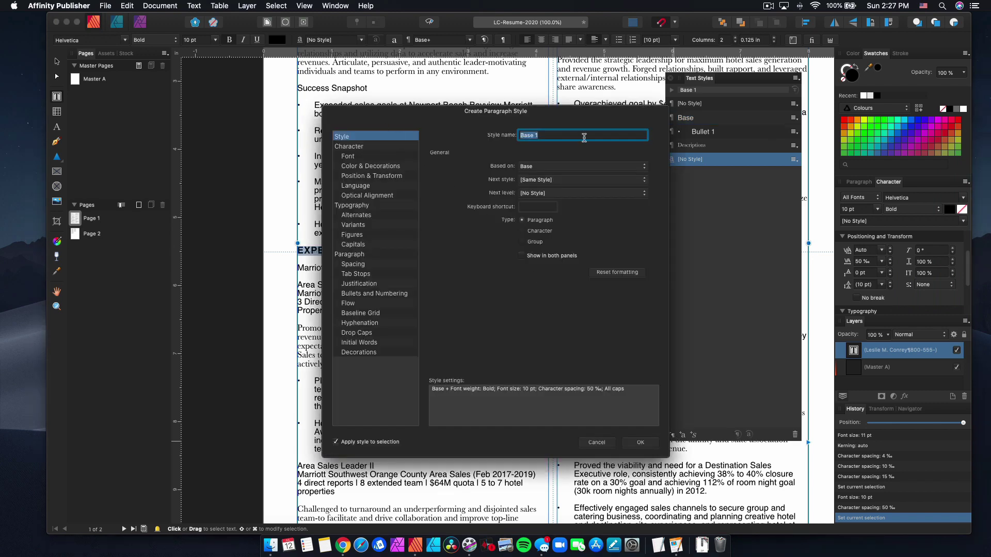
text(Subheaders)
click(350, 148)
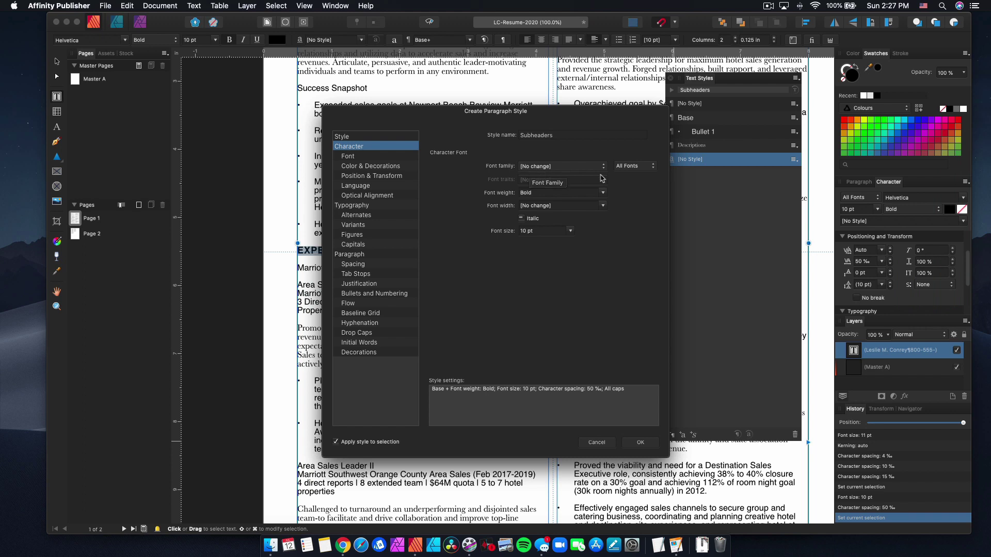
drag(454, 117, 544, 111)
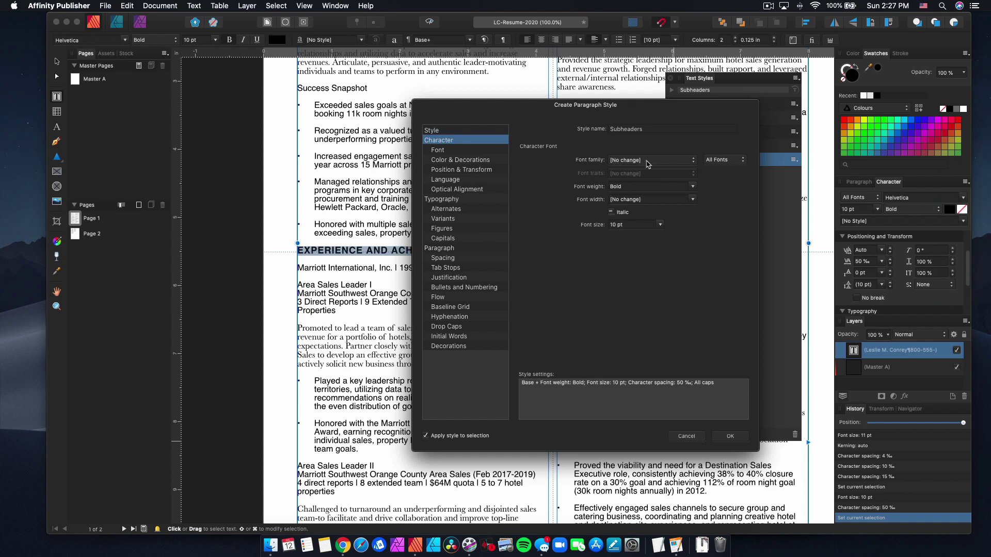
Try basing the Subheaders style on [No Style], return it to Base, and create the style.
click(463, 131)
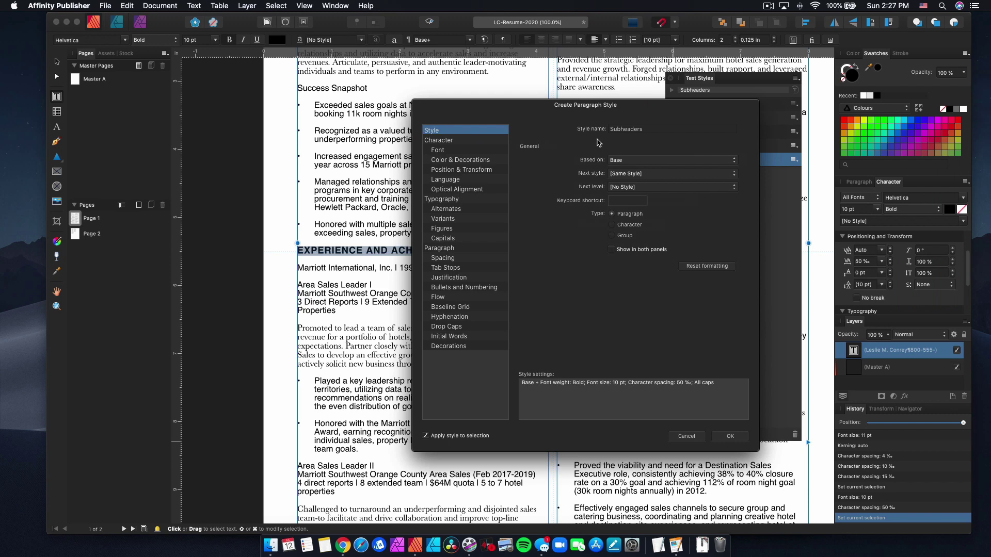
click(626, 164)
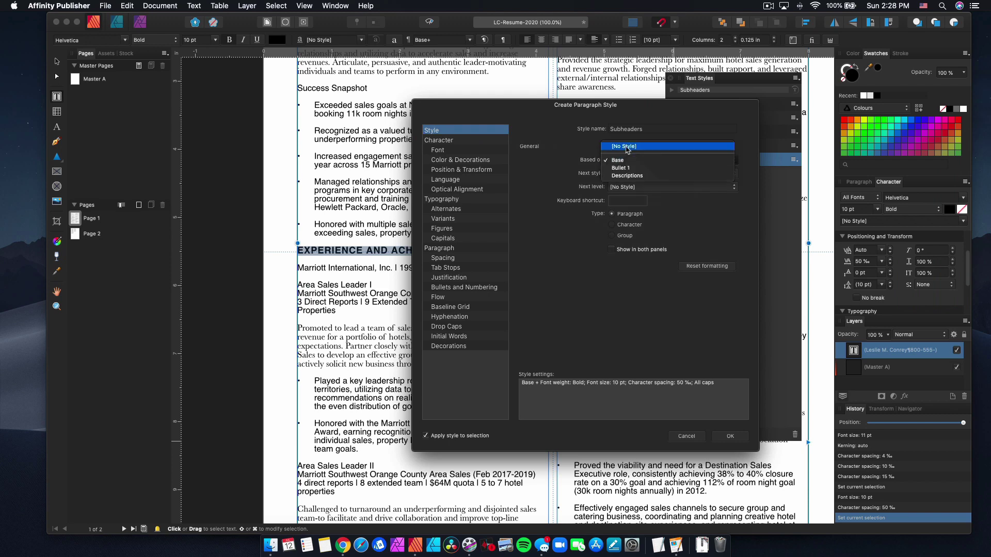
click(627, 148)
click(463, 140)
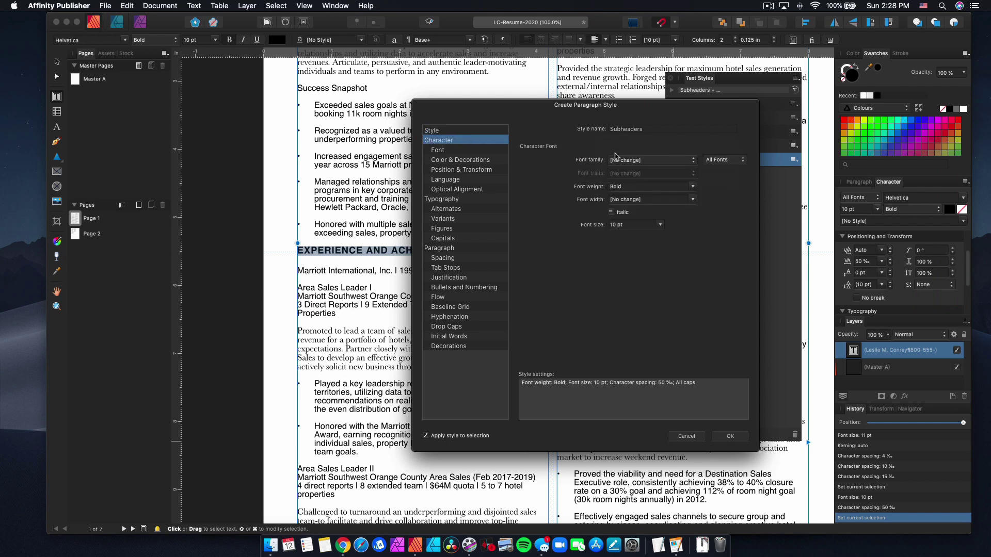
click(454, 132)
click(620, 160)
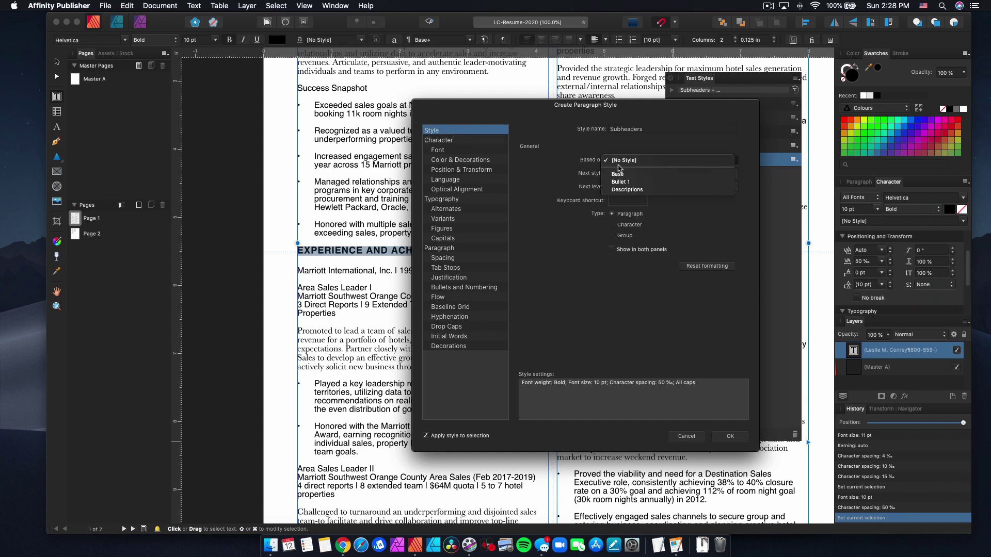
click(618, 174)
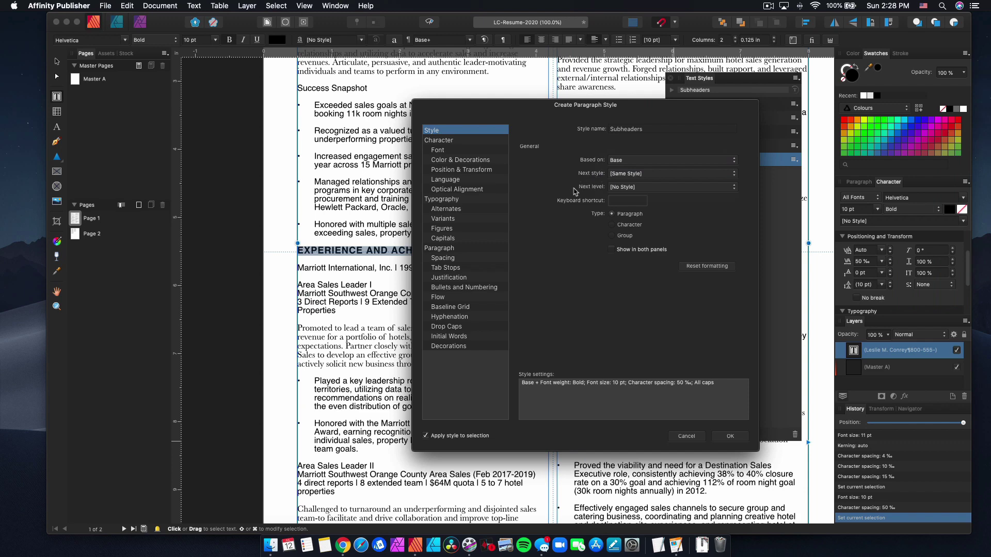
click(730, 437)
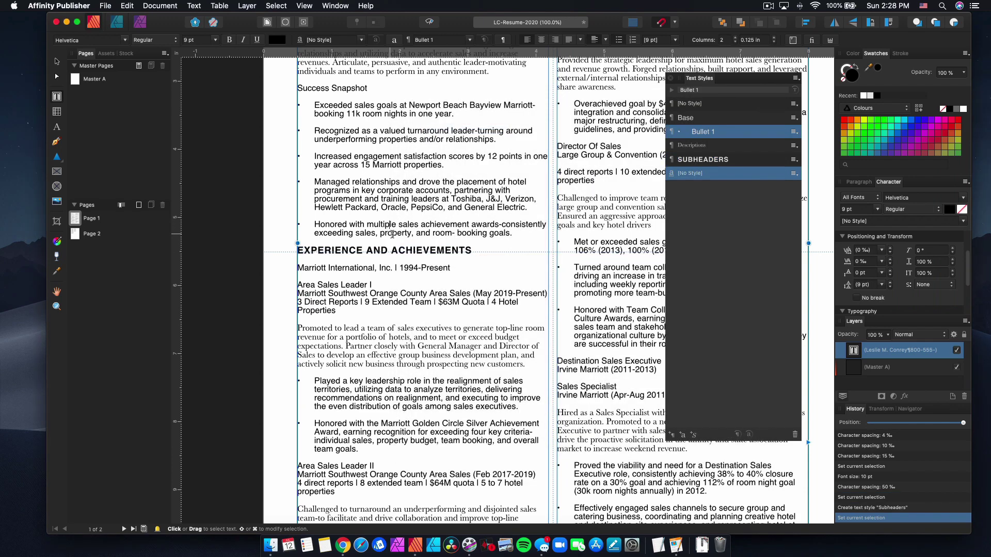
Apply the Subheaders paragraph style to the "Success Snapshot" heading.
scroll(387, 227, up, 2)
click(334, 148)
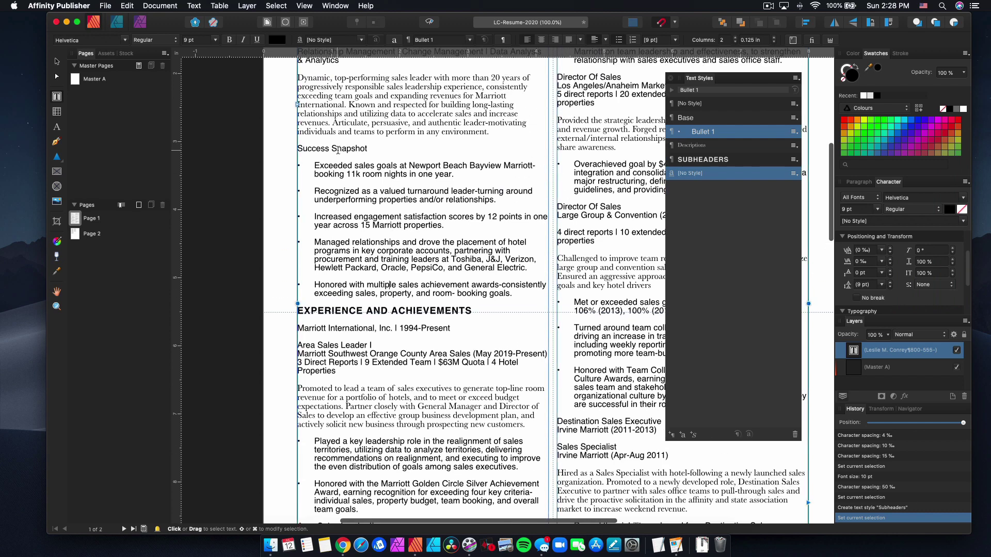
click(704, 159)
scroll(443, 274, down, 5)
Set "Marriott Southwest Orange County Area Sales" under Area Sales Leader I to Helvetica Oblique.
click(373, 227)
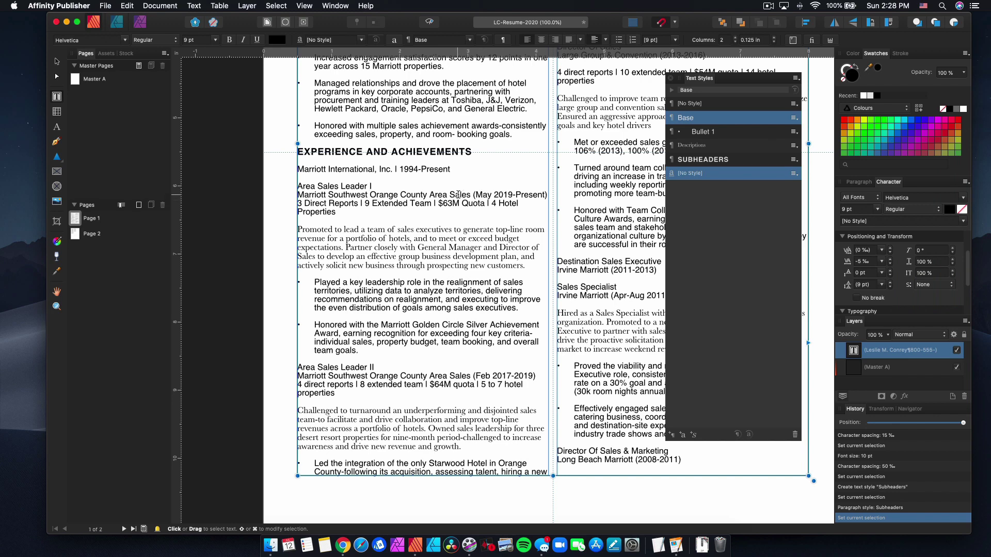
drag(471, 194, 308, 193)
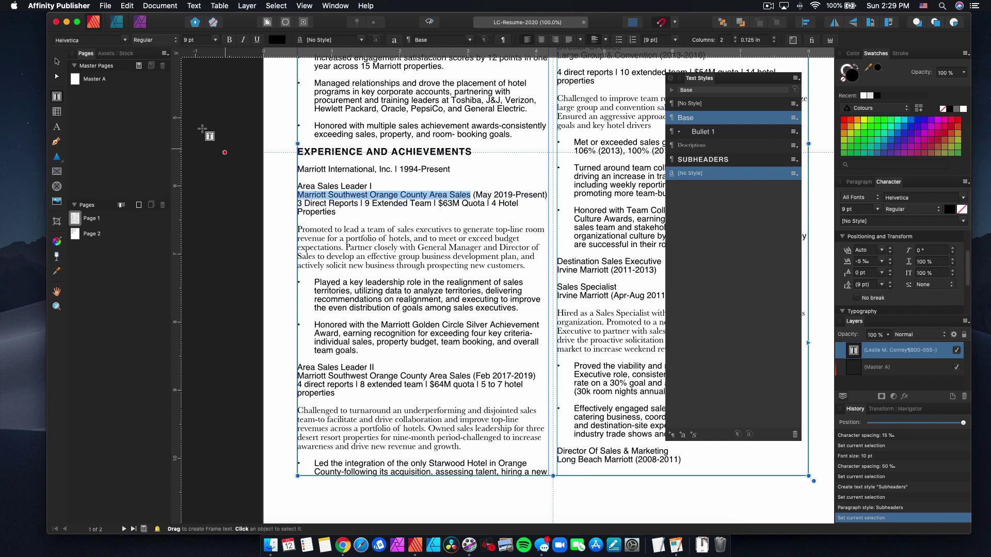
click(156, 39)
click(156, 55)
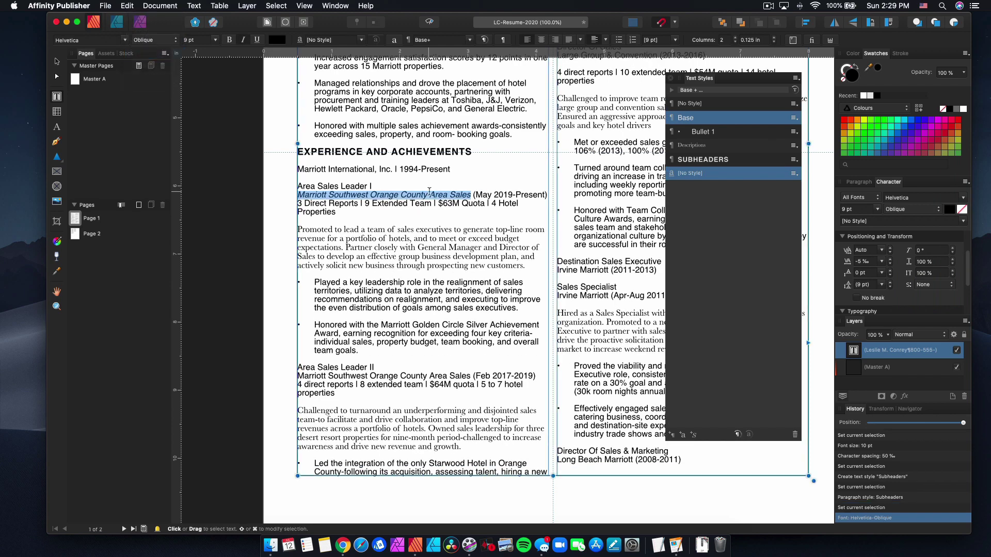
Create a character style named "Job Area Description" from the oblique text and apply it to the same wording under Area Sales Leader II.
click(683, 436)
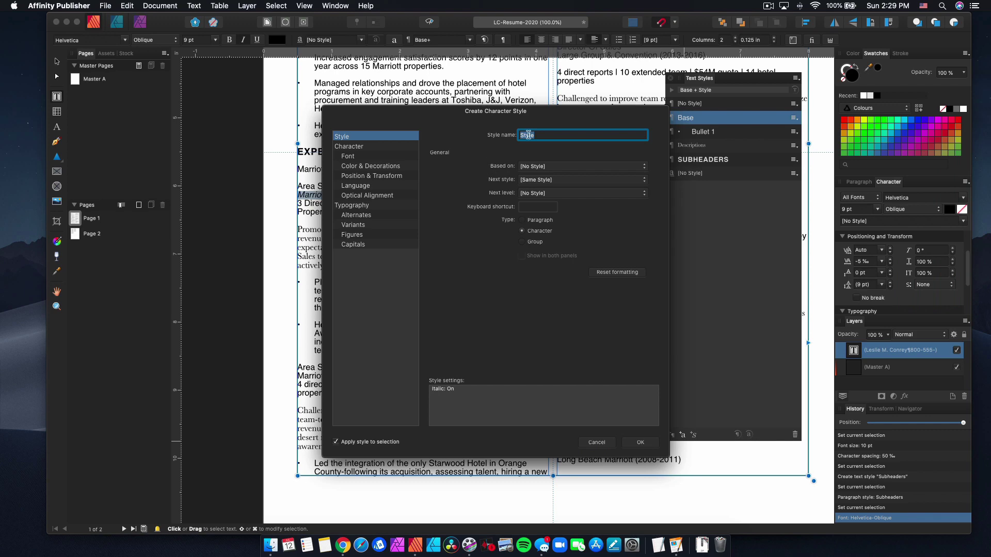
drag(542, 113, 664, 122)
text(Job Area Description)
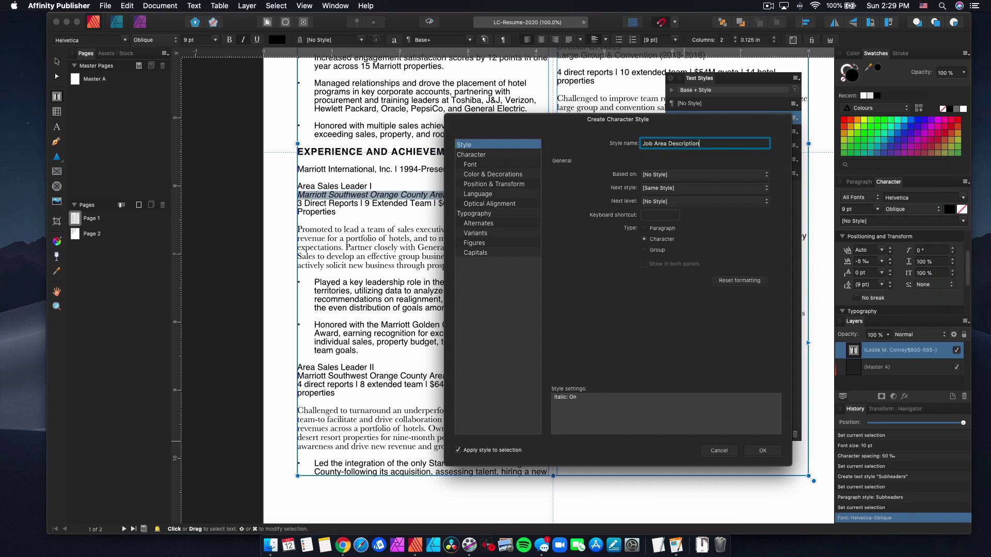
click(762, 451)
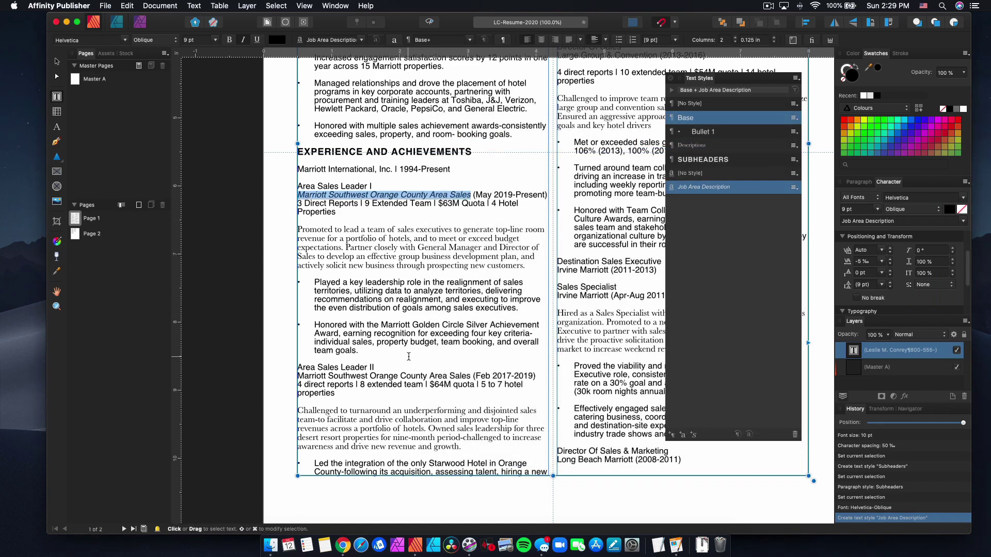
drag(471, 377, 297, 376)
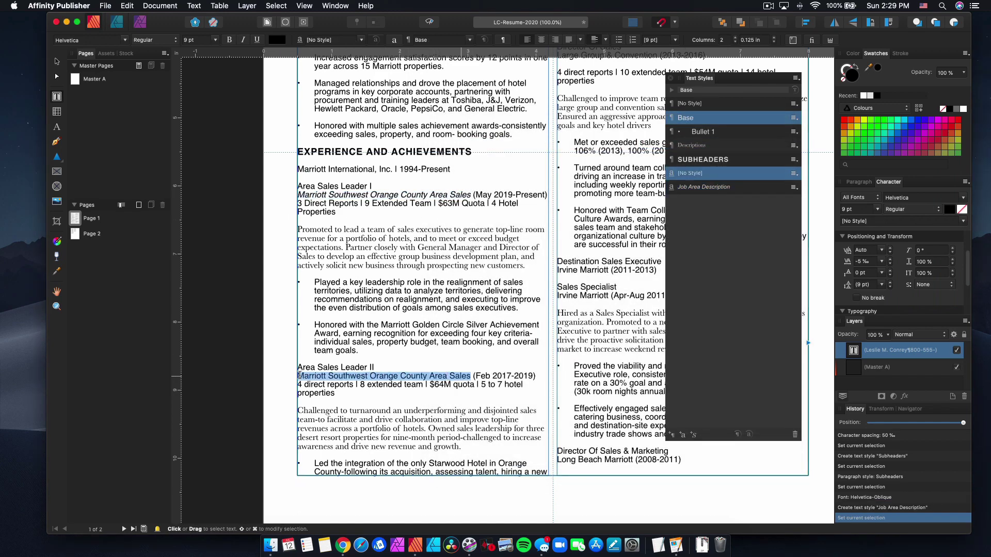
click(712, 188)
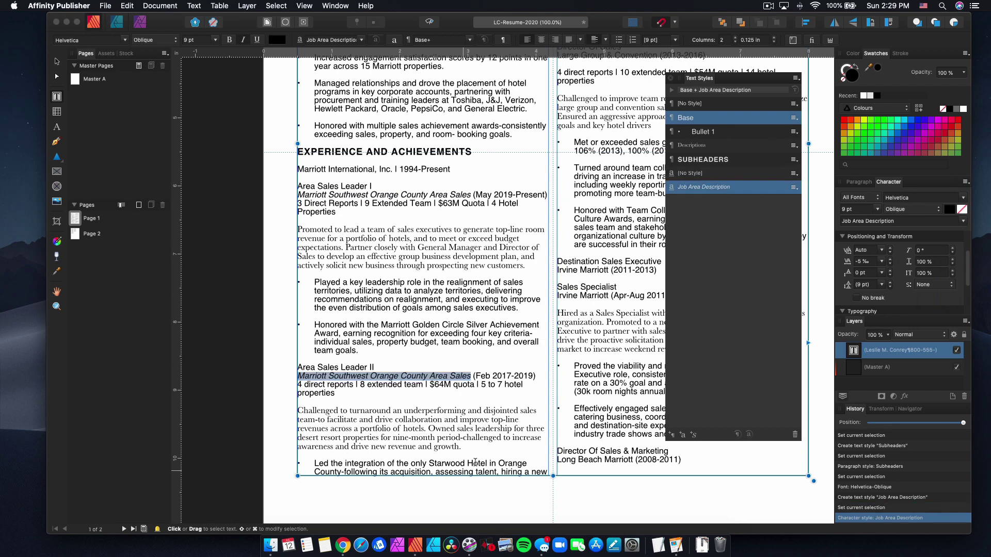
Apply Subheaders to the Area Sales Leader II block, then clear and reapply Job Area Description on its Marriott line.
triple_click(473, 383)
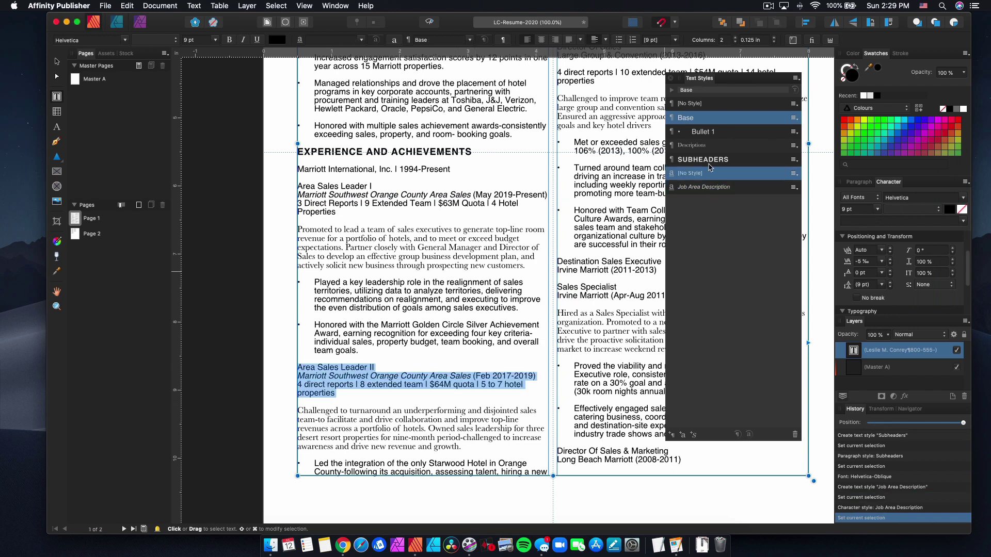
click(710, 164)
triple_click(434, 378)
click(699, 174)
click(698, 187)
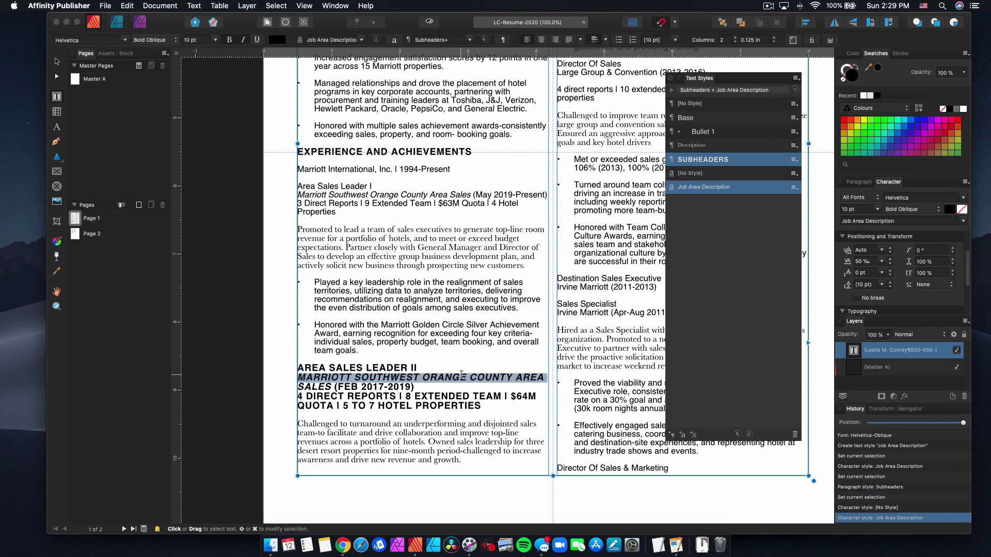
Edit the Job Area Description style, checking its font family, weight and width options and setting the font size to 10 pt.
double_click(723, 189)
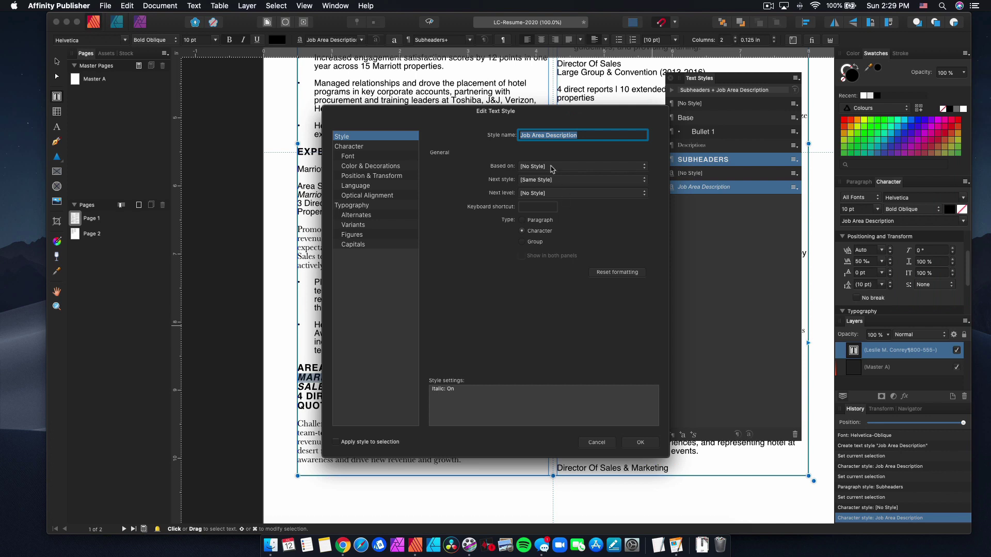
click(354, 156)
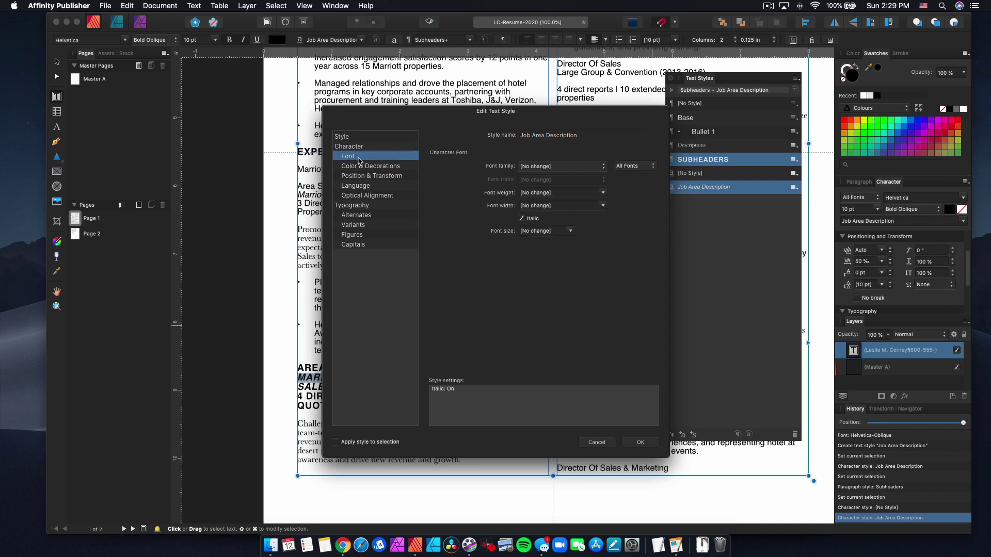
click(554, 166)
click(539, 166)
click(546, 193)
click(602, 192)
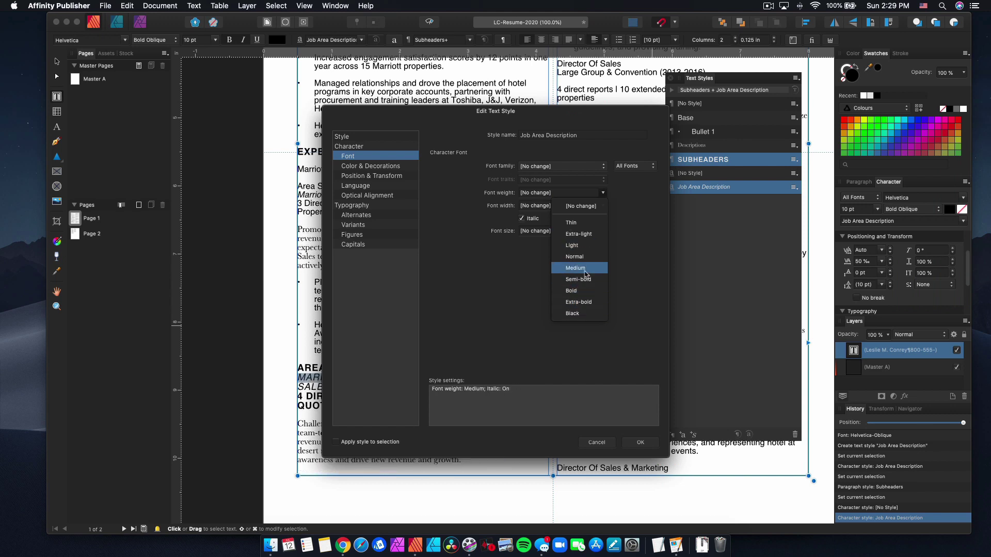
click(646, 230)
click(605, 208)
click(668, 230)
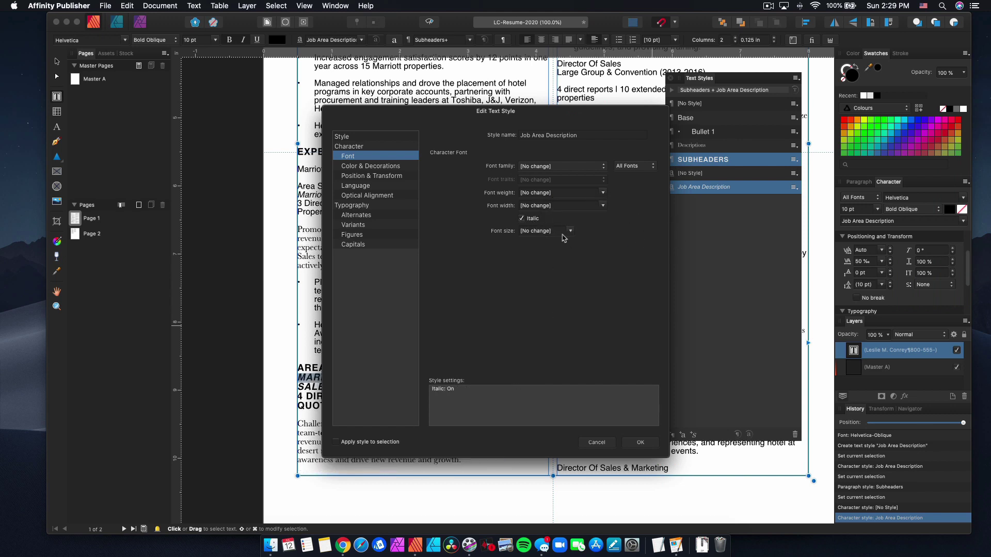
click(571, 232)
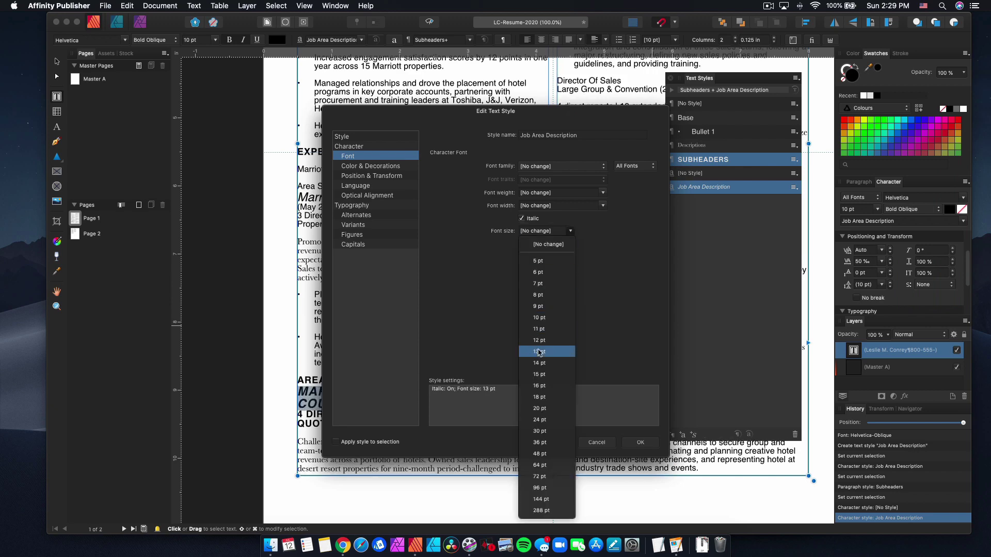
click(539, 318)
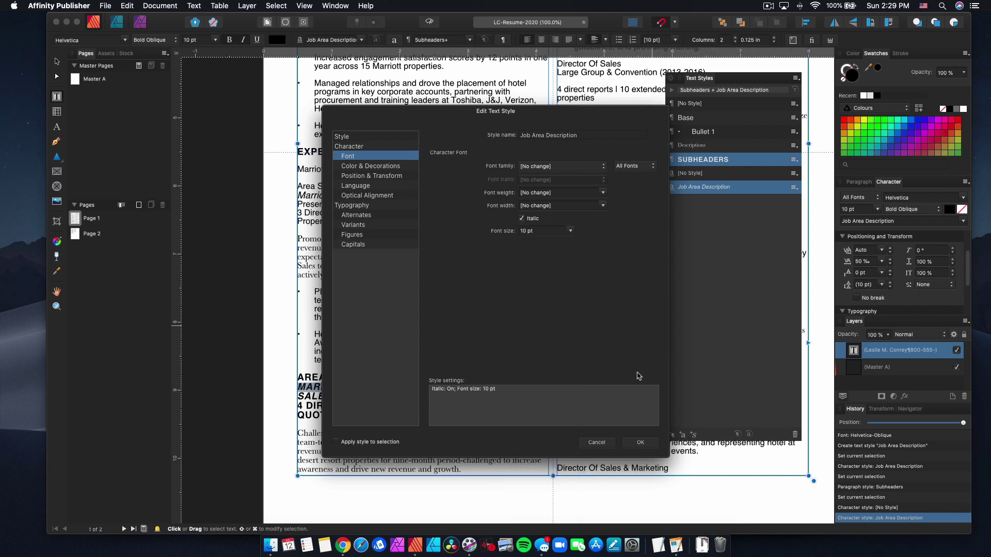
click(642, 443)
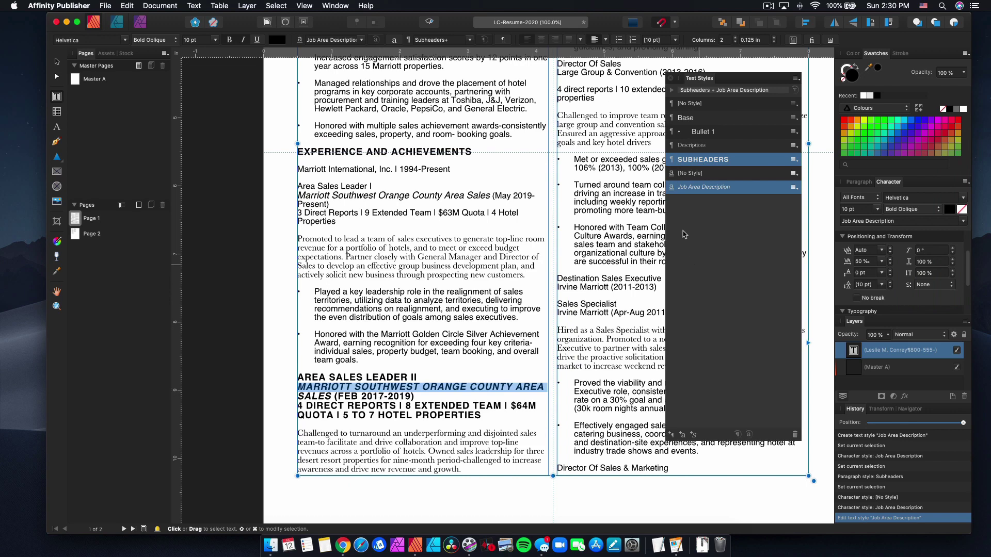
Edit the Job Area Description style to use Helvetica at 9 pt, reviewing its base style options.
double_click(736, 188)
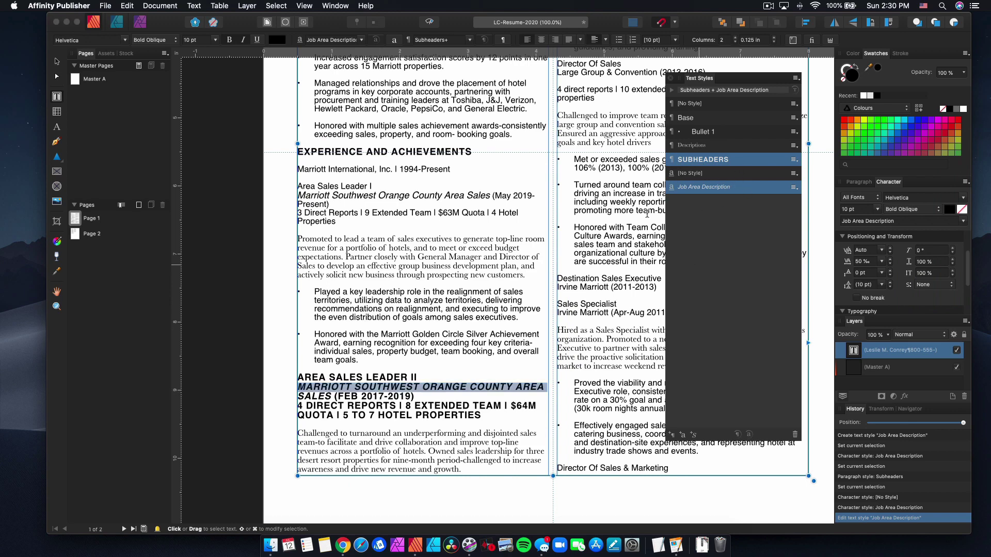
click(564, 167)
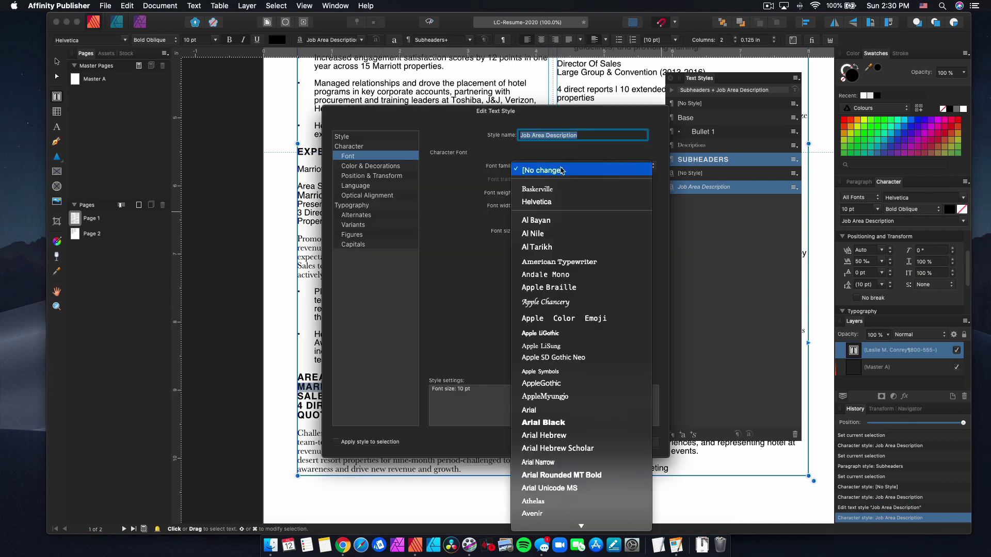
click(547, 202)
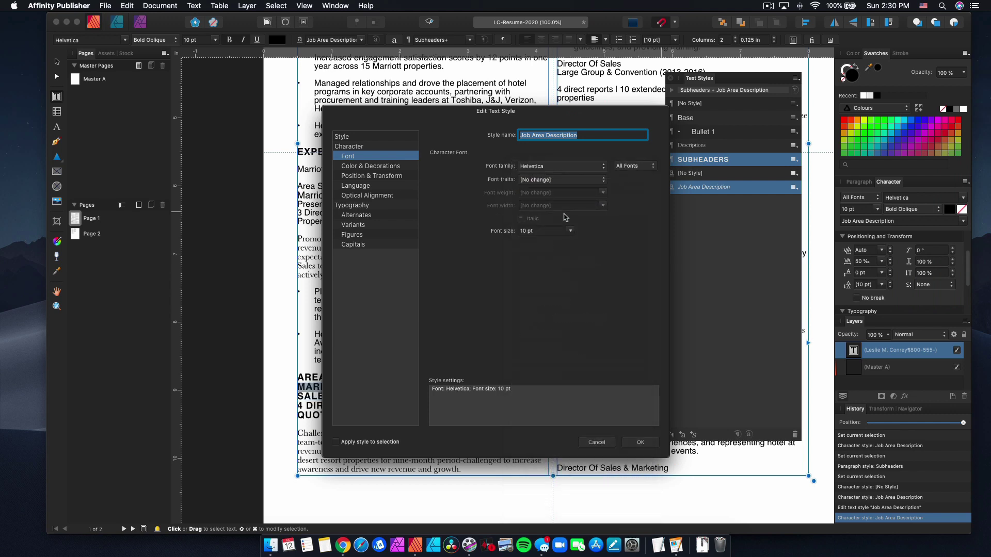
click(571, 231)
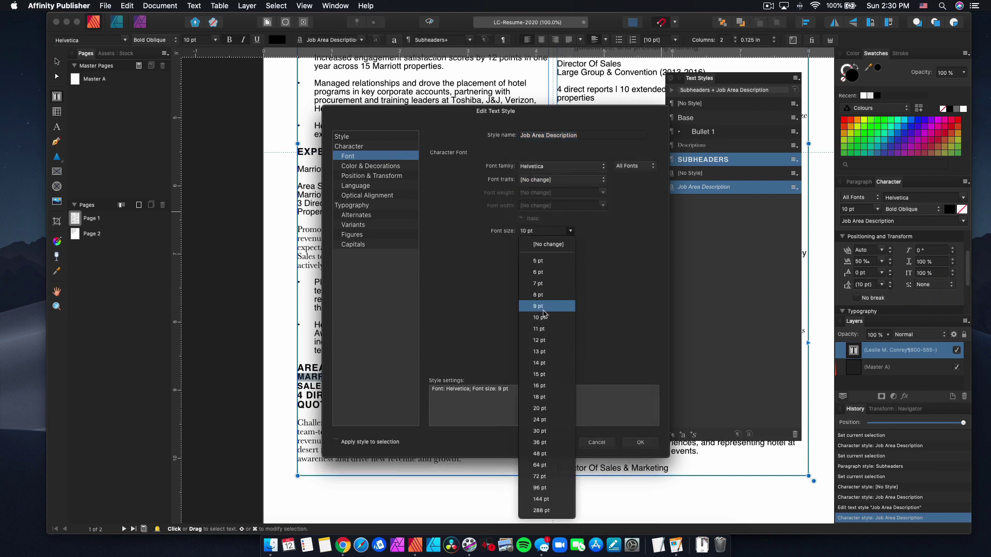
click(538, 307)
click(354, 137)
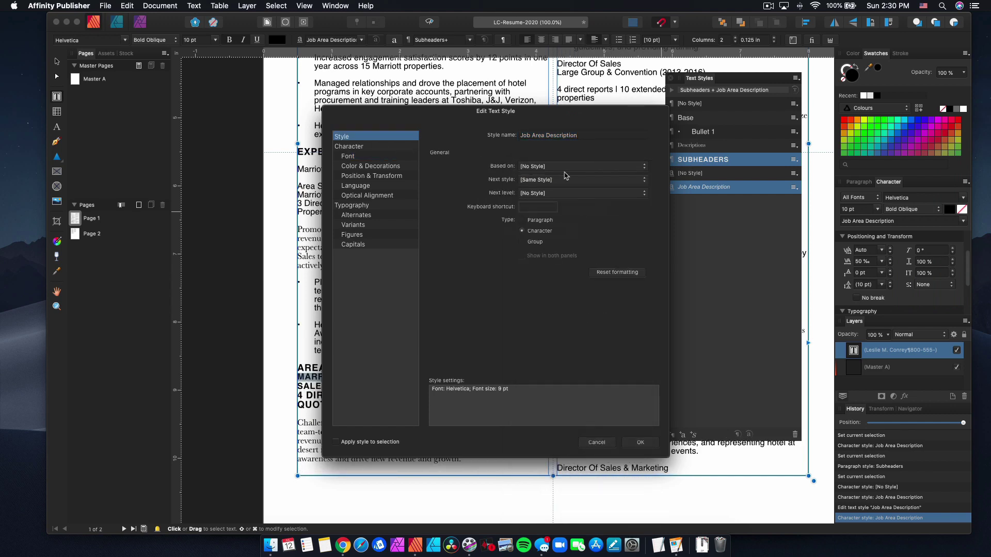
click(565, 168)
click(463, 159)
click(336, 442)
click(640, 442)
Clear the character style from the Marriott line under Area Sales Leader II and reapply Job Area Description.
click(410, 372)
triple_click(411, 377)
scroll(413, 377, down, 1)
click(737, 174)
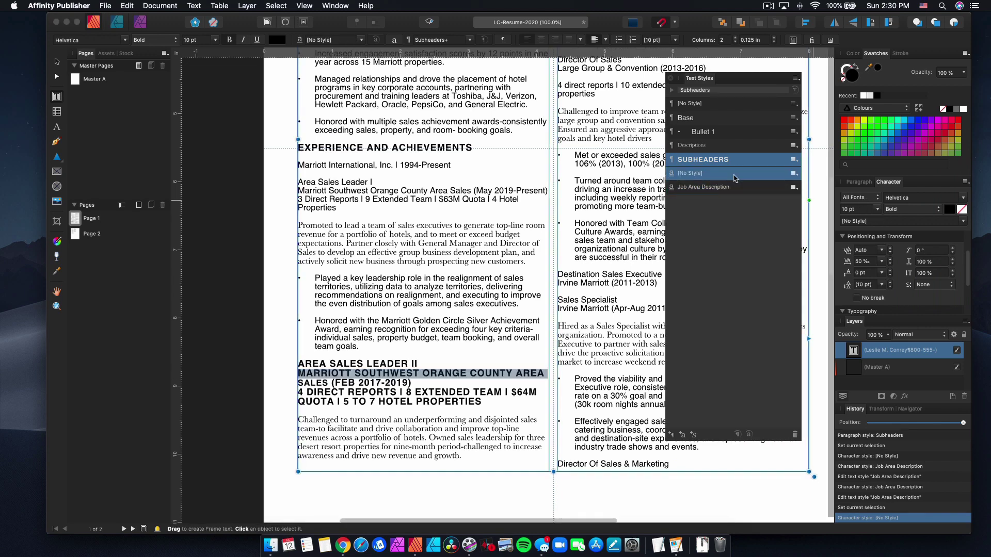
click(733, 189)
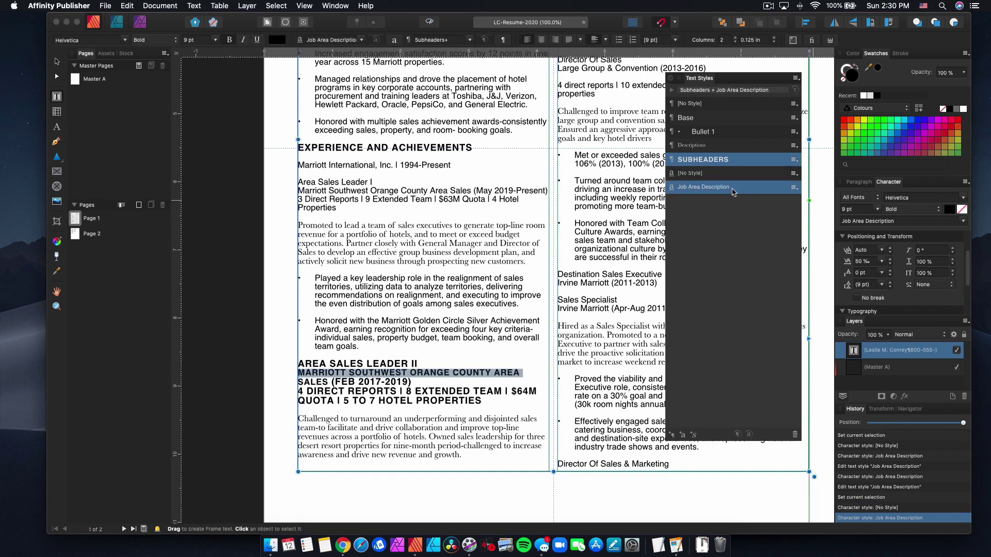
Edit the Job Area Description style to use the Oblique font trait, keeping Helvetica as the family.
double_click(734, 189)
click(348, 156)
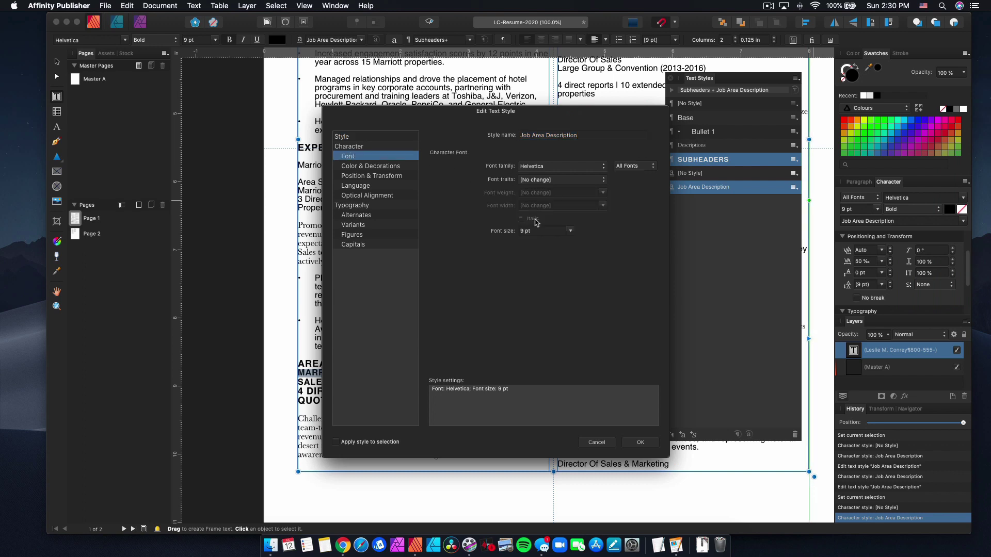
click(547, 167)
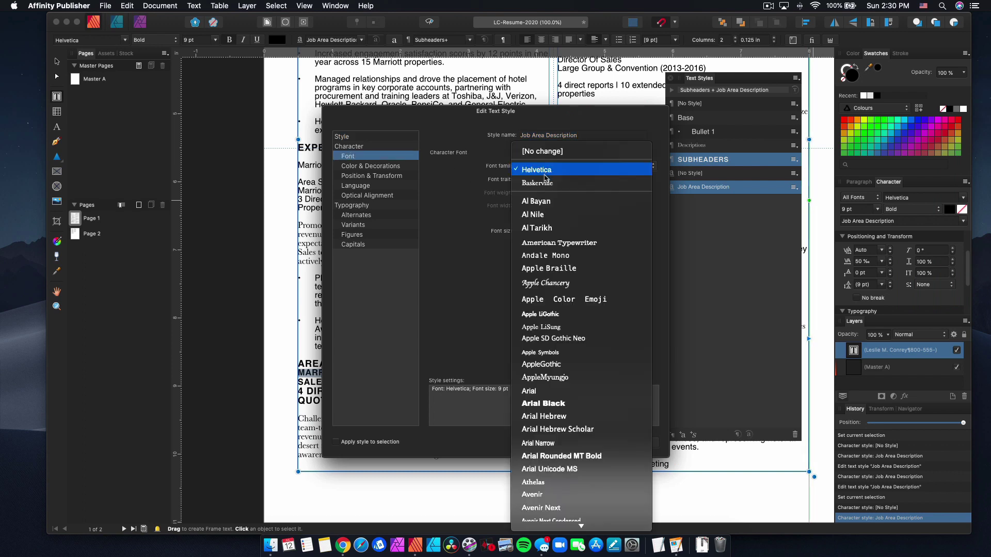
click(490, 180)
click(532, 180)
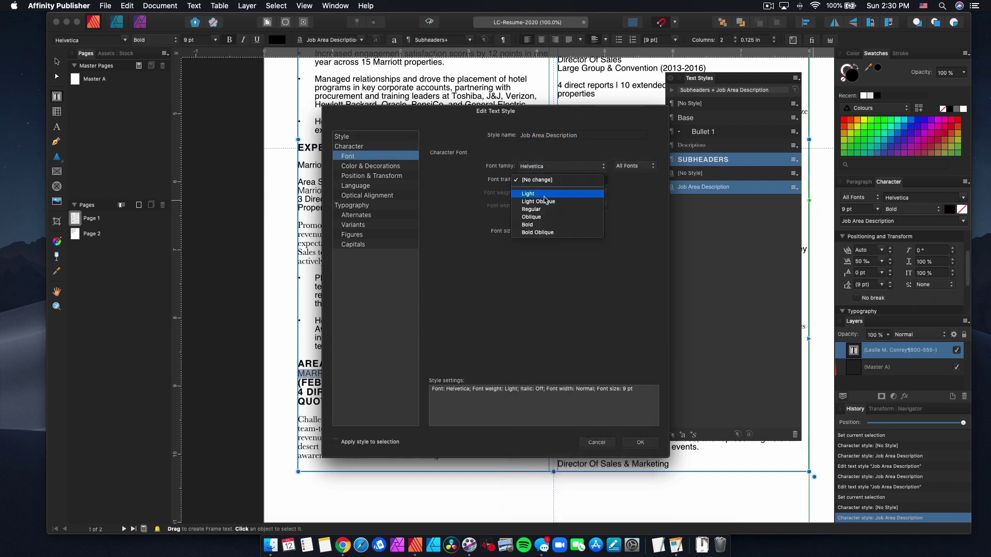
click(536, 217)
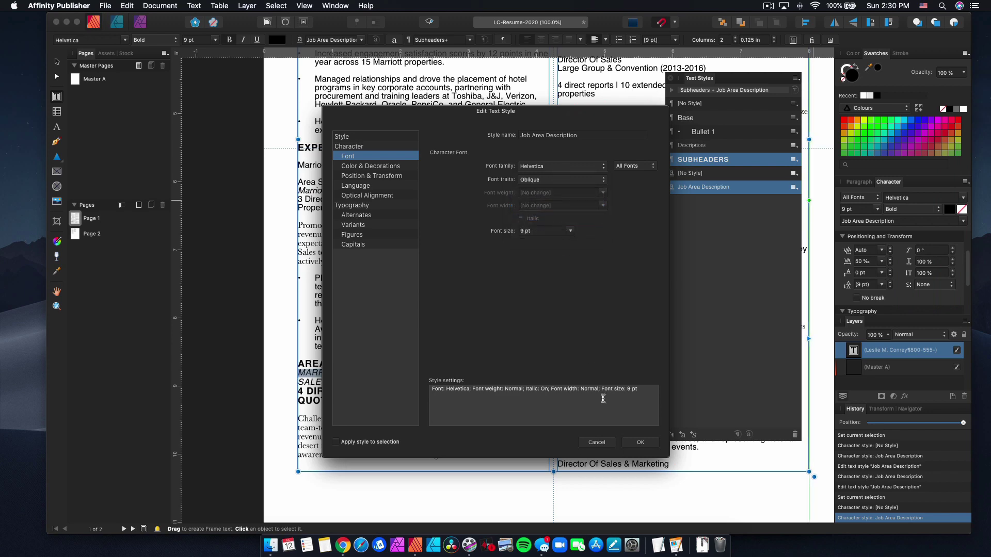
click(638, 442)
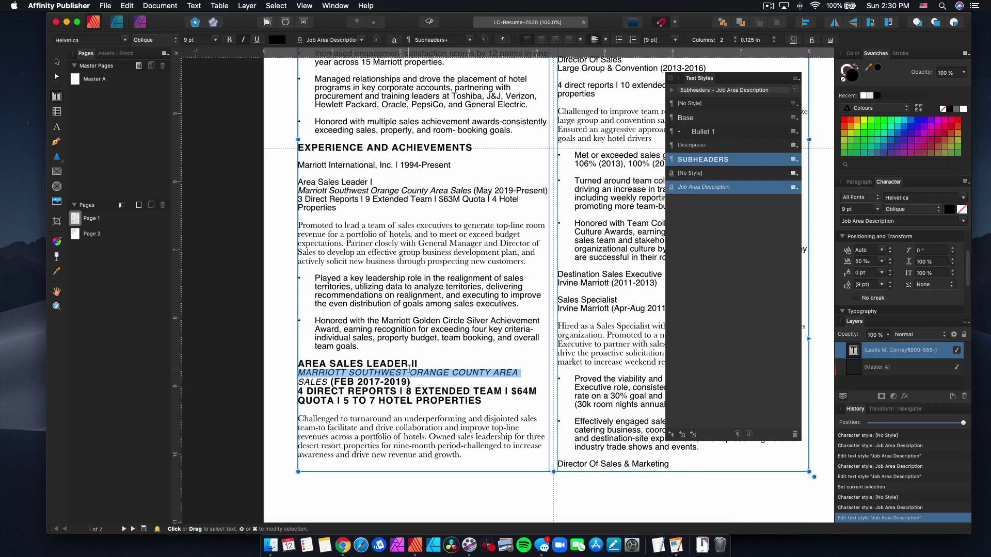
Apply the Base paragraph style to the Area Sales Leader II heading block, including its Marriott and direct reports lines.
click(415, 383)
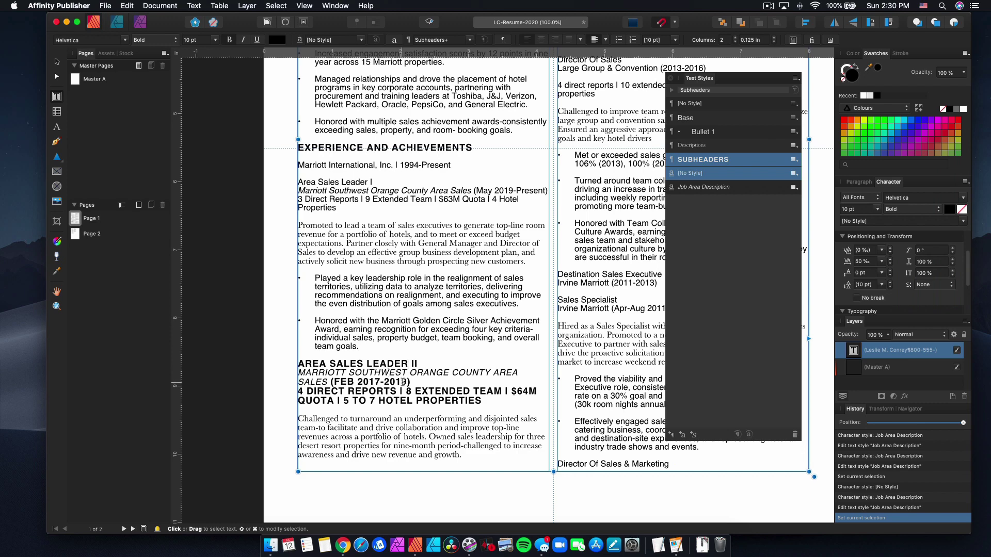
triple_click(483, 398)
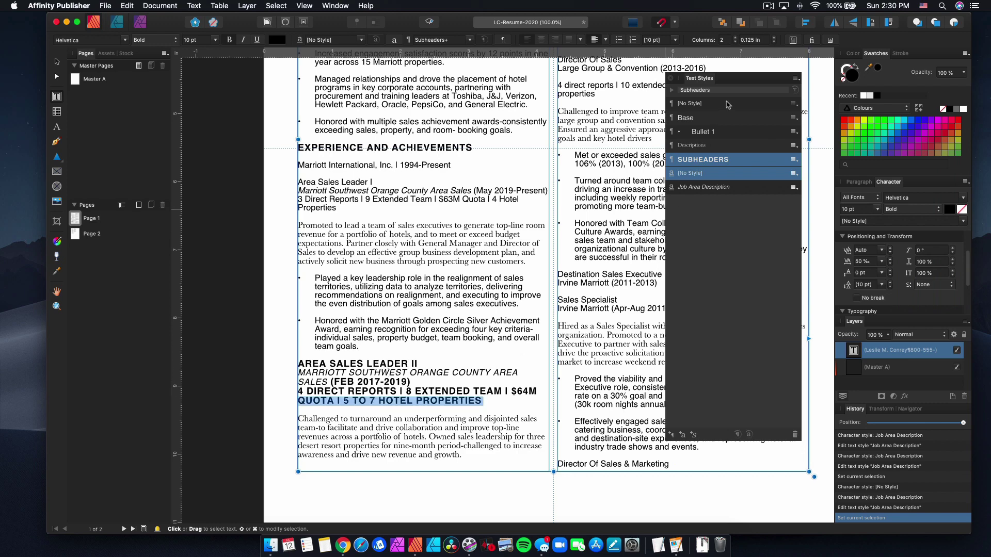
click(724, 118)
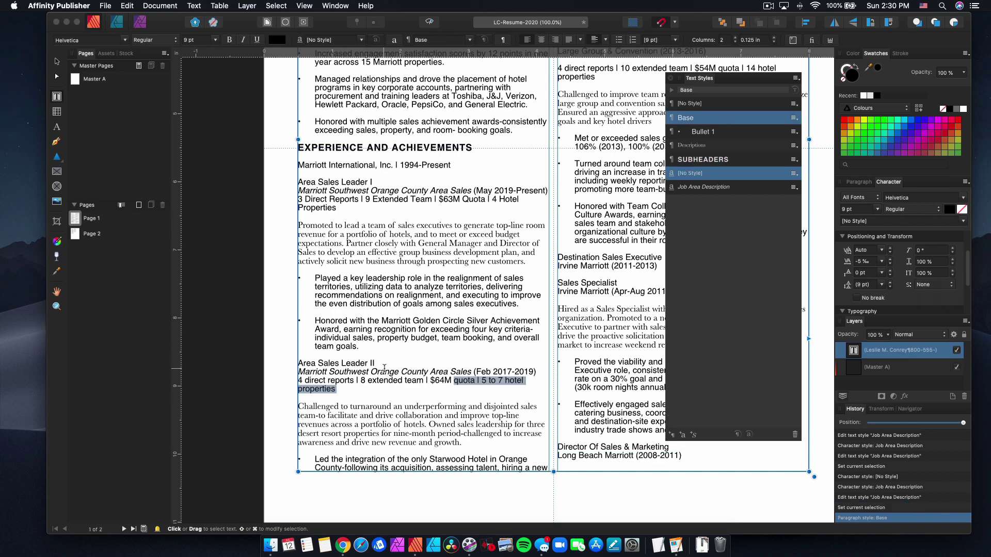
Examine the style on the Marriott line under Area Sales Leader II, then deselect the text and review the whole page.
click(464, 372)
drag(473, 372, 298, 372)
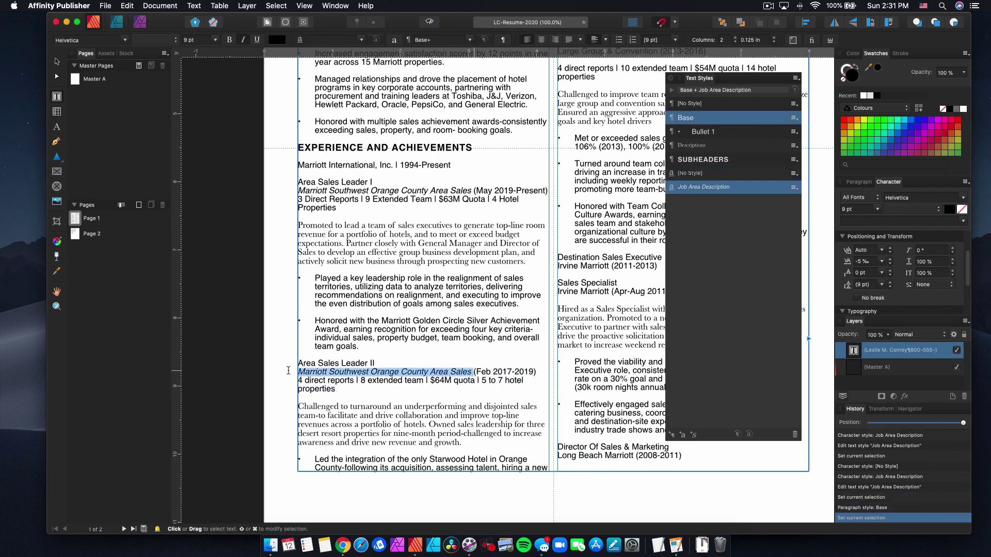
click(368, 372)
drag(431, 373, 472, 372)
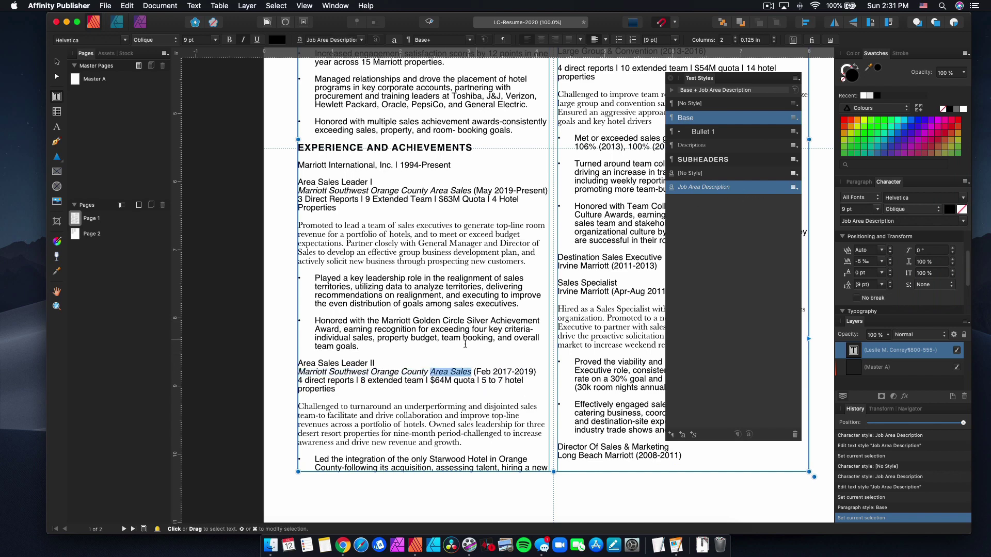
click(459, 371)
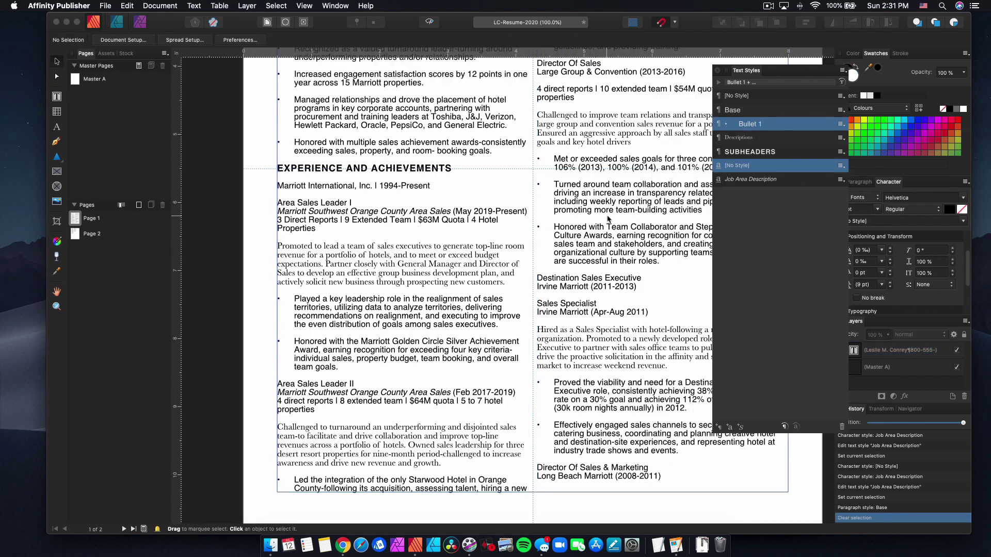
scroll(606, 223, up, 5)
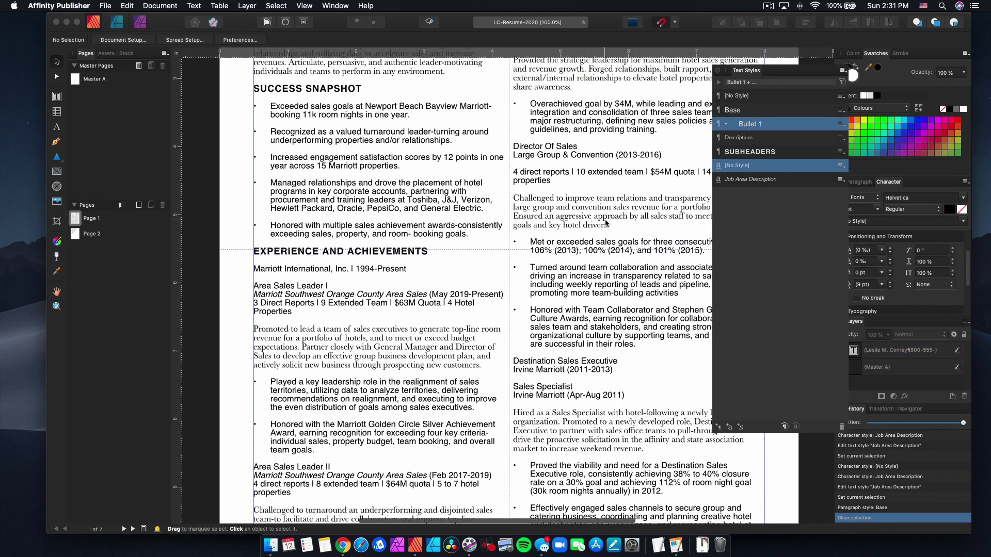
key(super+0)
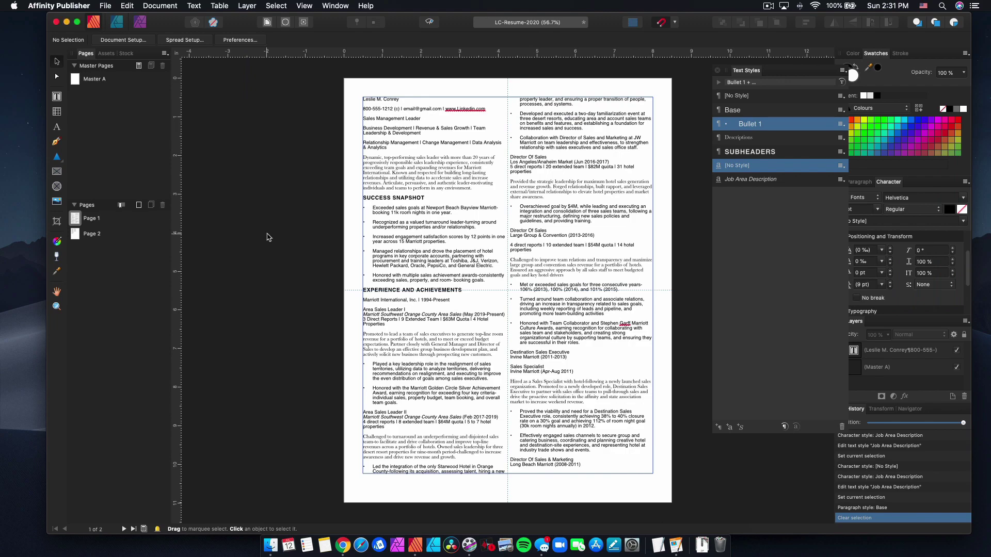